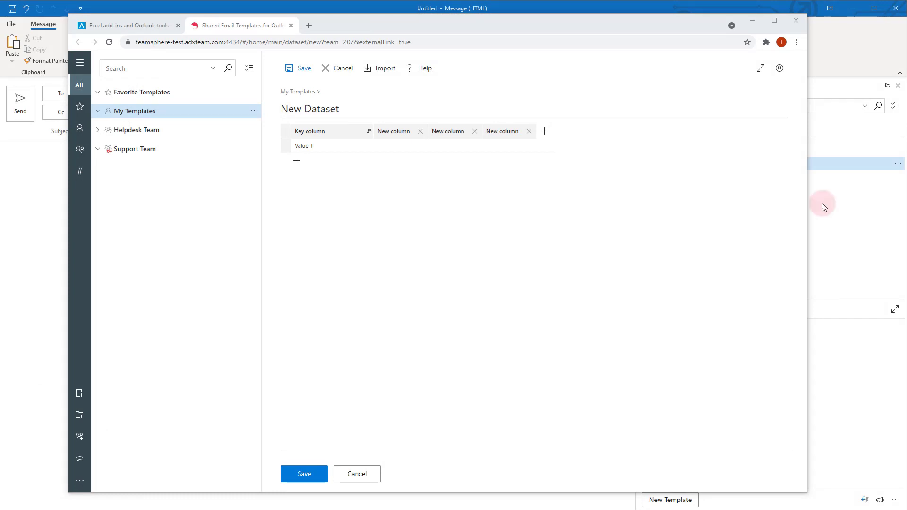
# Rename the dataset's key column to "Discount level".
pyautogui.click(326, 132)
pyautogui.moveTo(329, 132); pyautogui.dragTo(303, 132)
pyautogui.write('Discount level')
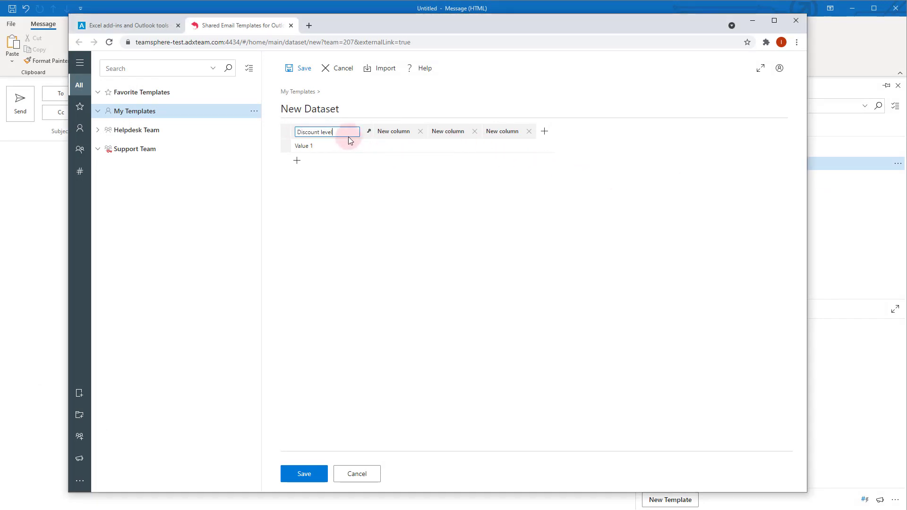
pyautogui.press('Return')
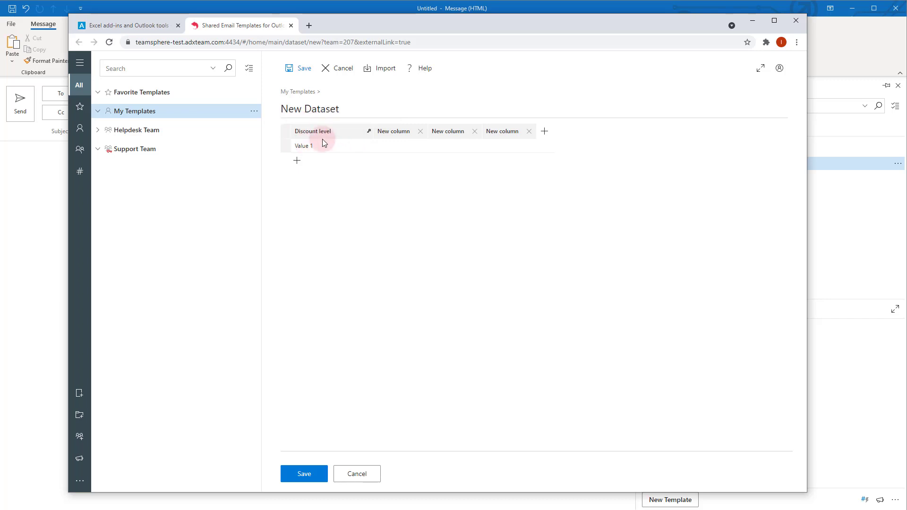
# Add three new rows to the dataset below the first row.
pyautogui.click(299, 161)
pyautogui.click(297, 176)
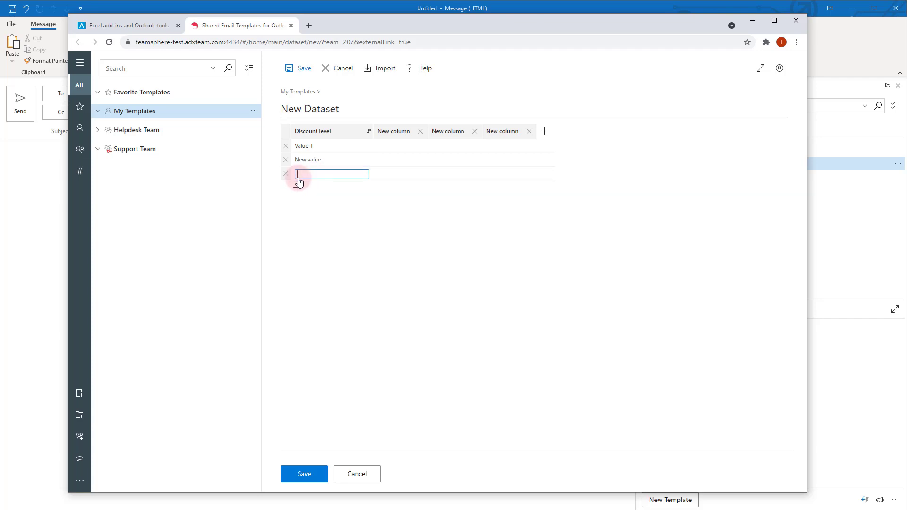
pyautogui.click(297, 188)
# Name the three remaining dataset columns "Discount", "Expiry date" and "Default row".
pyautogui.click(397, 128)
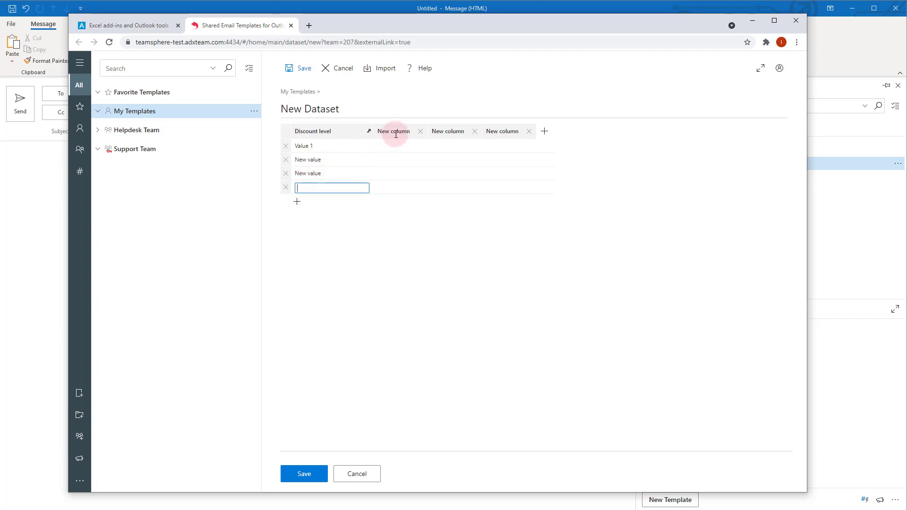
pyautogui.write('Discount')
pyautogui.click(453, 131)
pyautogui.write('Expiry date')
pyautogui.click(492, 133)
pyautogui.write('Default row')
# Fill the rows with Default program, 5%, 10-01-2021; Program A, 10%, 09-01-2021; Program B, 15%, 08-01-2021; Program C, 20%, 07-01-2021.
pyautogui.click(305, 147)
pyautogui.write('Default program')
pyautogui.click(305, 160)
pyautogui.write('Program A')
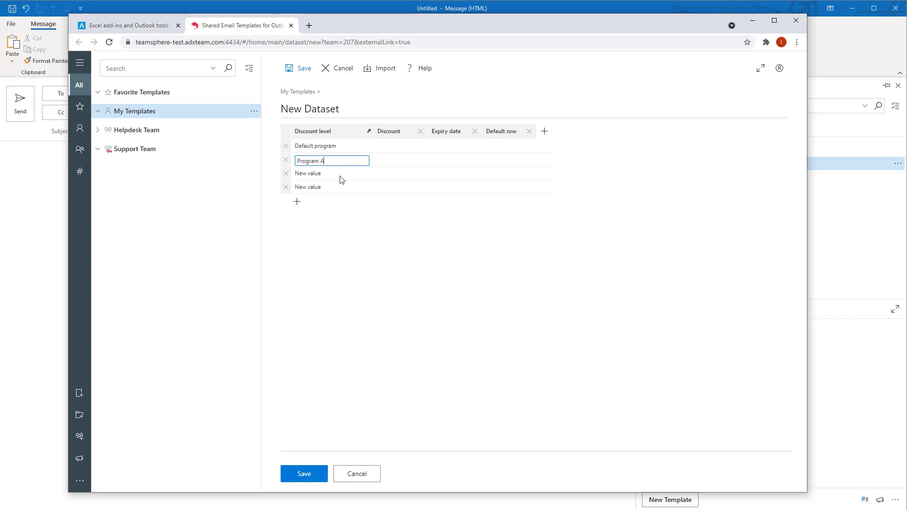
pyautogui.click(457, 189)
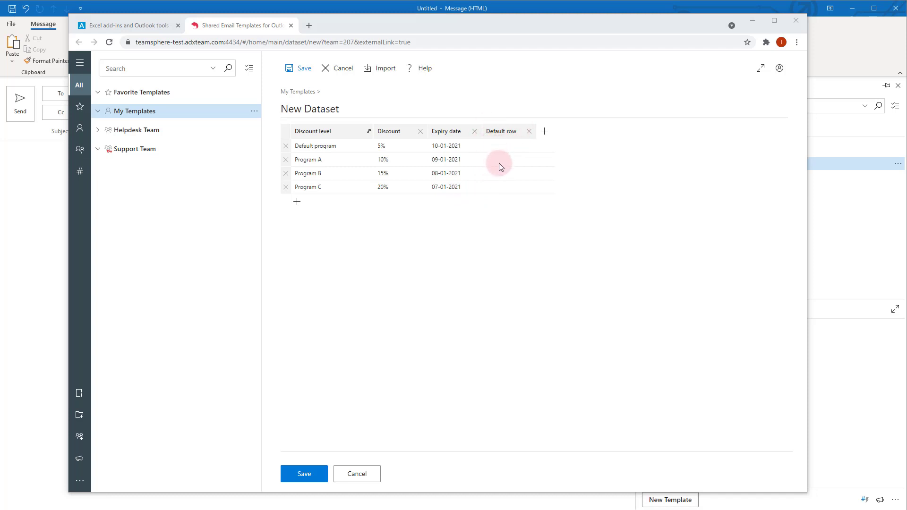
# Mark Program A and Program B with an asterisk in the Default row column, leaving the other rows' cells empty.
pyautogui.click(499, 163)
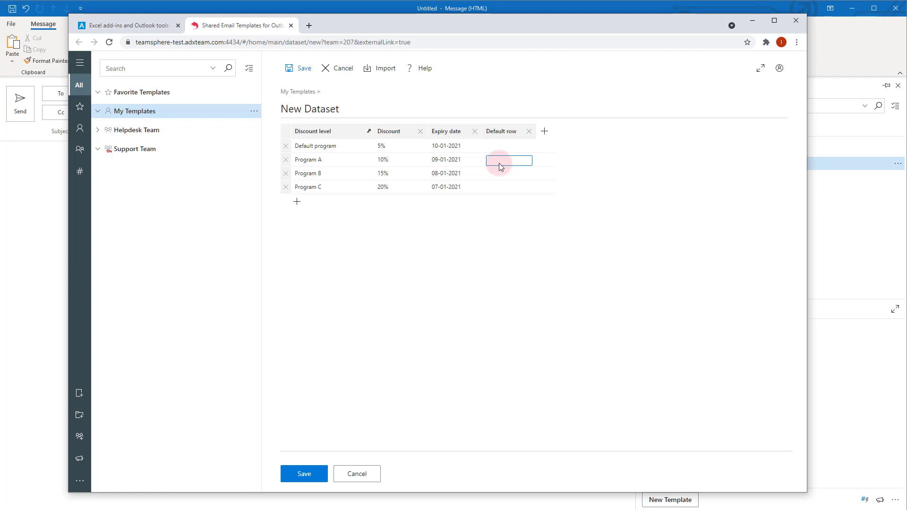
pyautogui.click(500, 173)
pyautogui.click(500, 187)
pyautogui.click(496, 161)
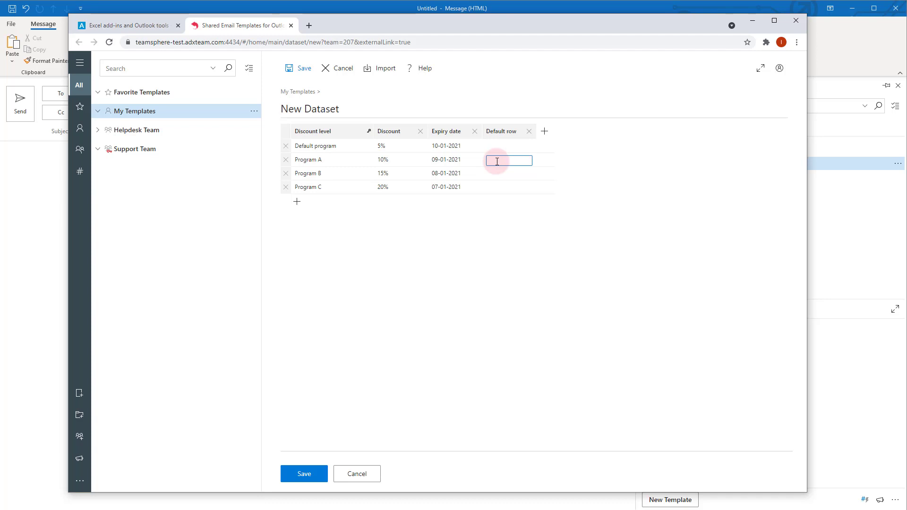
pyautogui.click(496, 176)
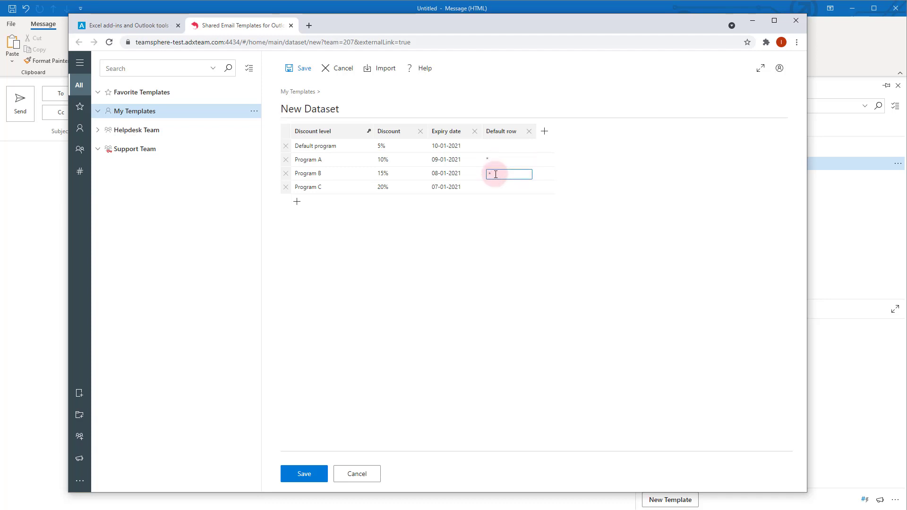
pyautogui.click(497, 231)
pyautogui.click(508, 147)
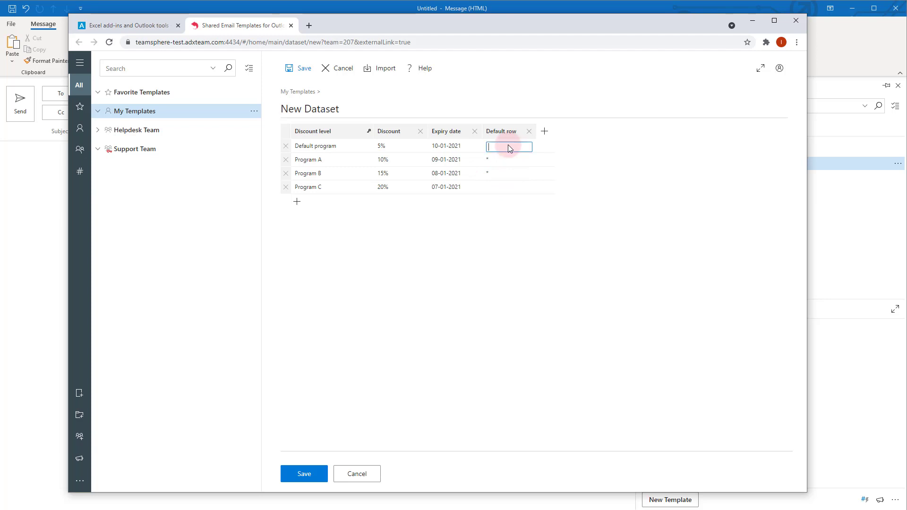
pyautogui.click(508, 189)
# Name the dataset "Discount programs" and save it.
pyautogui.click(374, 106)
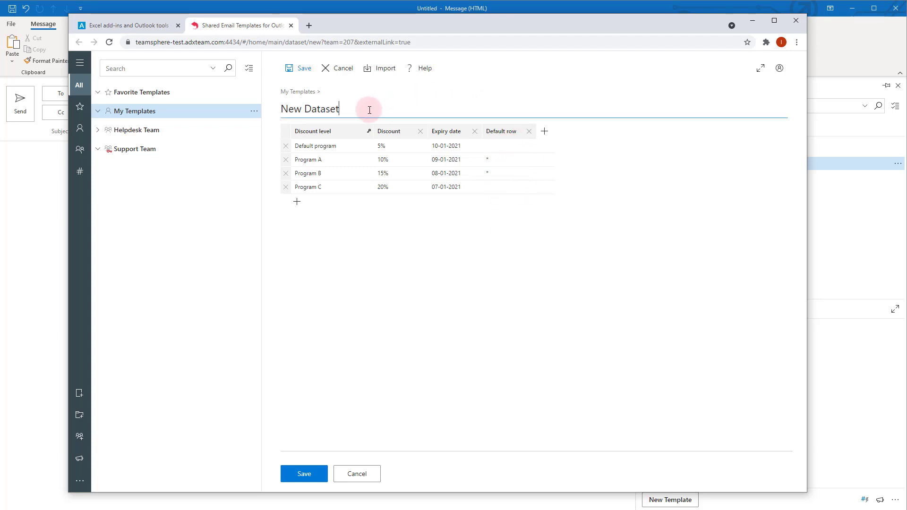
pyautogui.hotkey('ctrl', 'shift', 'Left')
pyautogui.hotkey('ctrl', 'shift', 'Left')
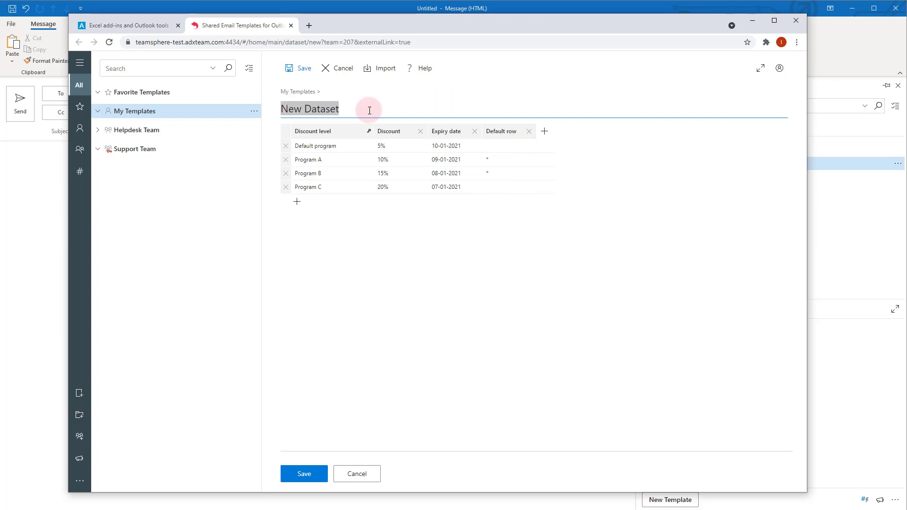
pyautogui.write('Disco')
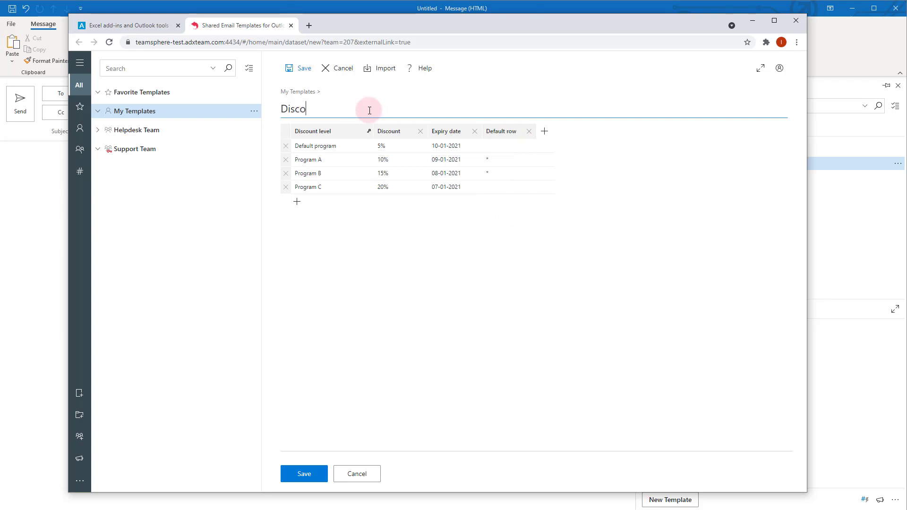
pyautogui.write('unt programs')
pyautogui.click(303, 74)
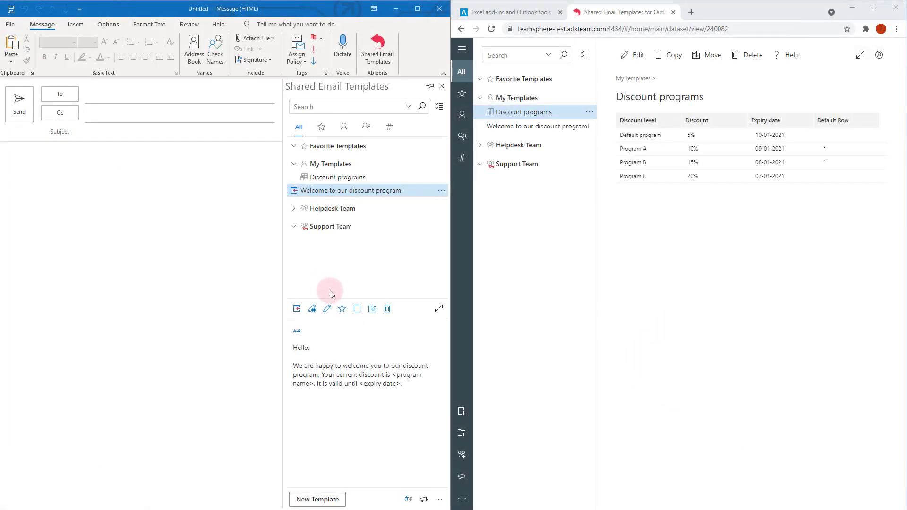
# Open the "Welcome to our discount program!" template for editing in Outlook and delete the <program name> placeholder from its body.
pyautogui.click(328, 310)
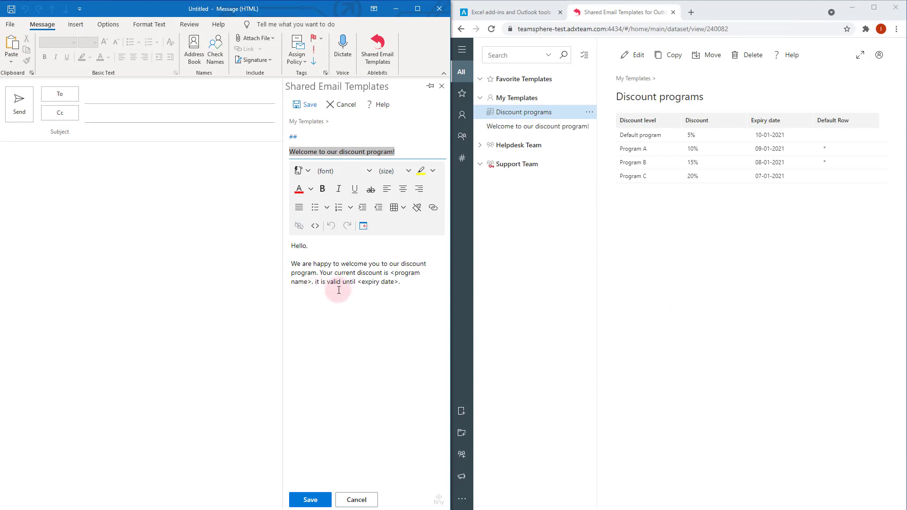
pyautogui.moveTo(392, 278); pyautogui.dragTo(311, 282)
pyautogui.click(362, 283)
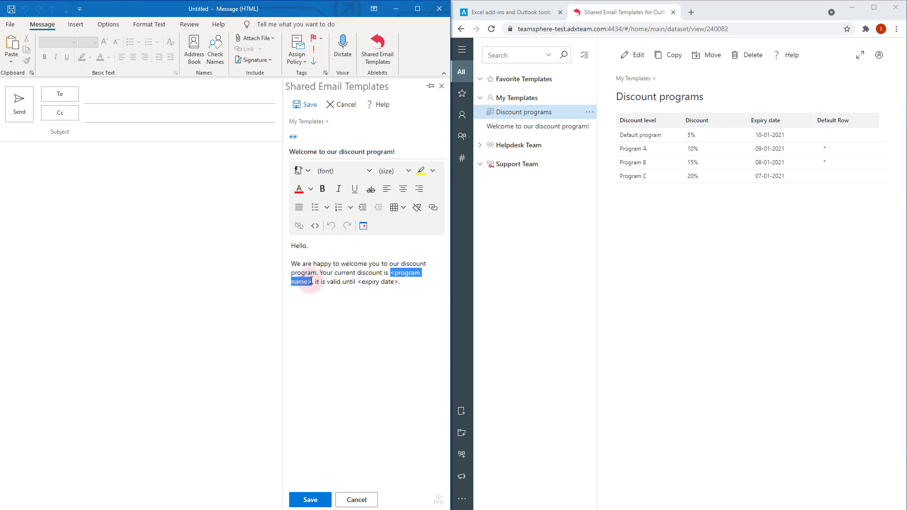
pyautogui.press('BackSpace')
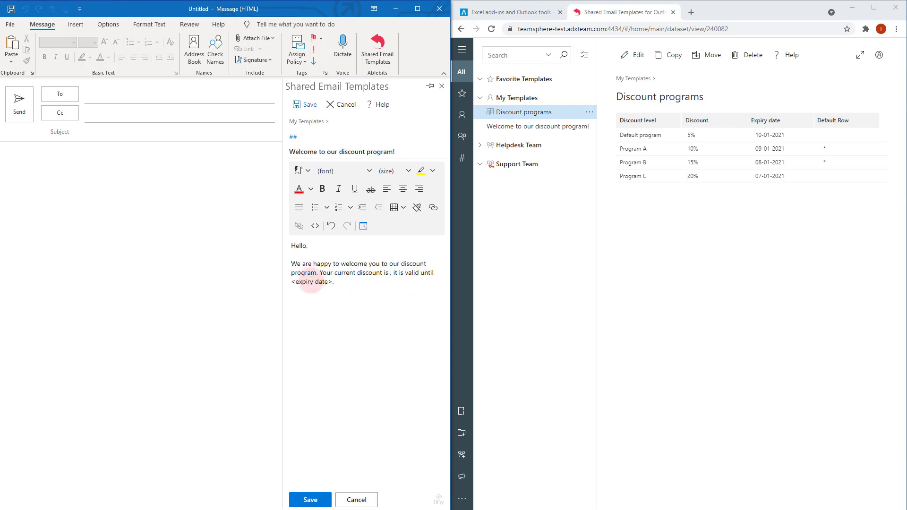
# Add a WhatToEnter macro where the program name placeholder was and set its type to Dataset.
pyautogui.click(308, 170)
pyautogui.scroll(-5, 368, 278)
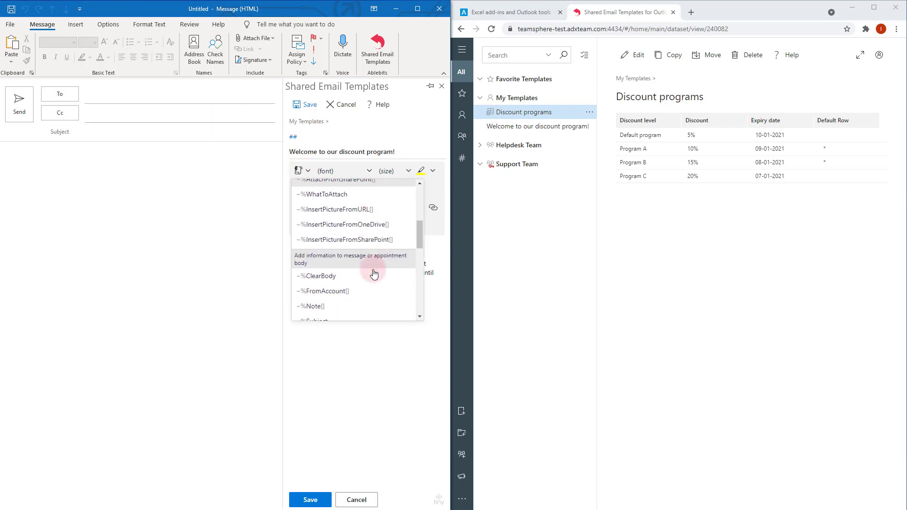
pyautogui.scroll(-3, 372, 272)
pyautogui.click(345, 204)
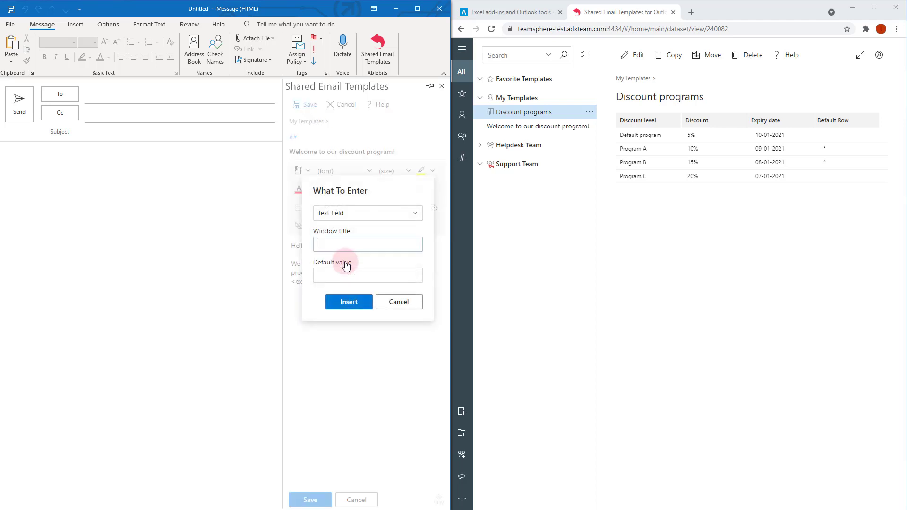
pyautogui.click(385, 218)
pyautogui.click(347, 271)
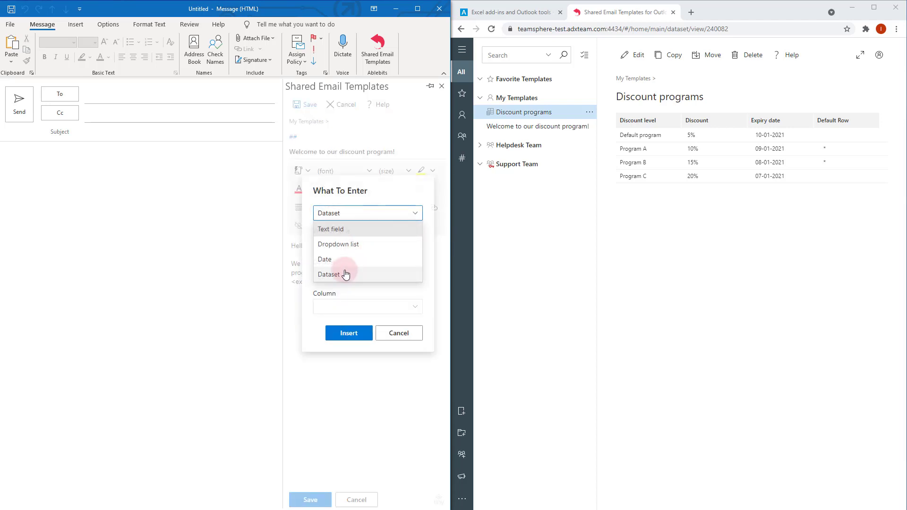
# Title the macro window "Discount", use the Discount column of the Discount programs dataset, and insert the macro.
pyautogui.click(338, 245)
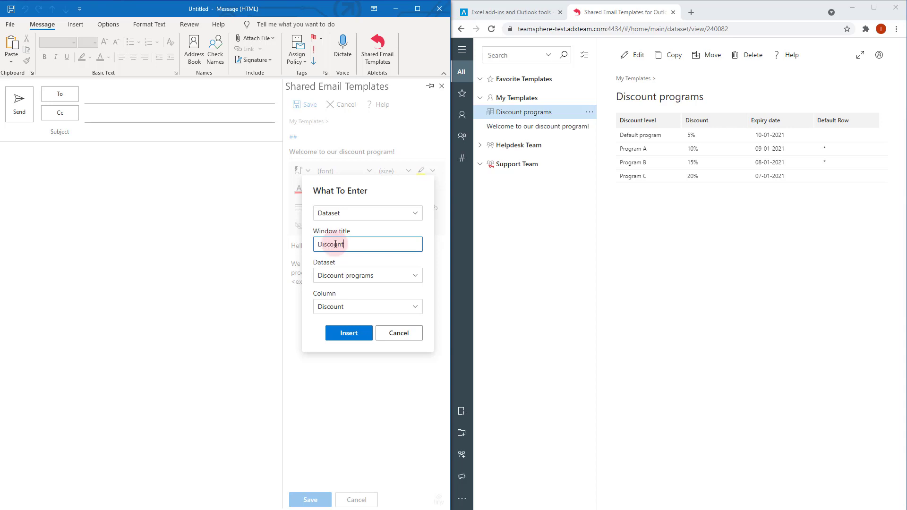
pyautogui.click(412, 274)
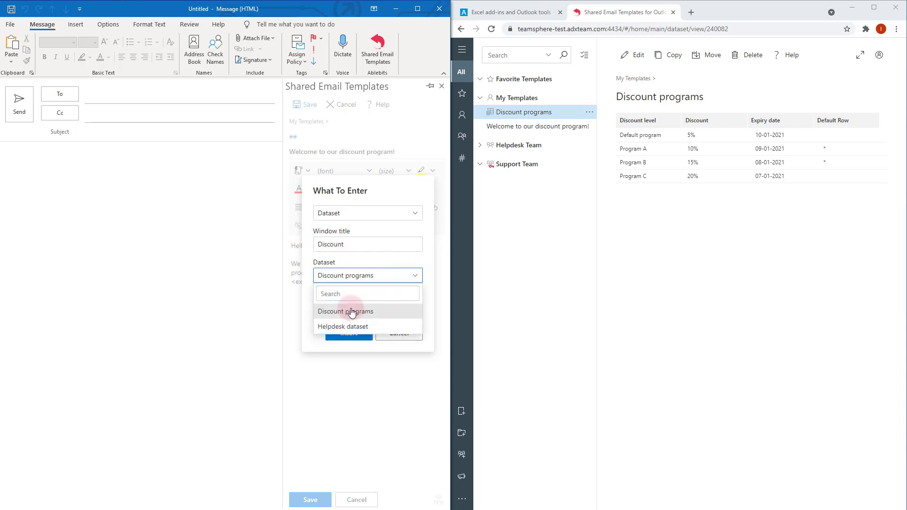
pyautogui.click(351, 311)
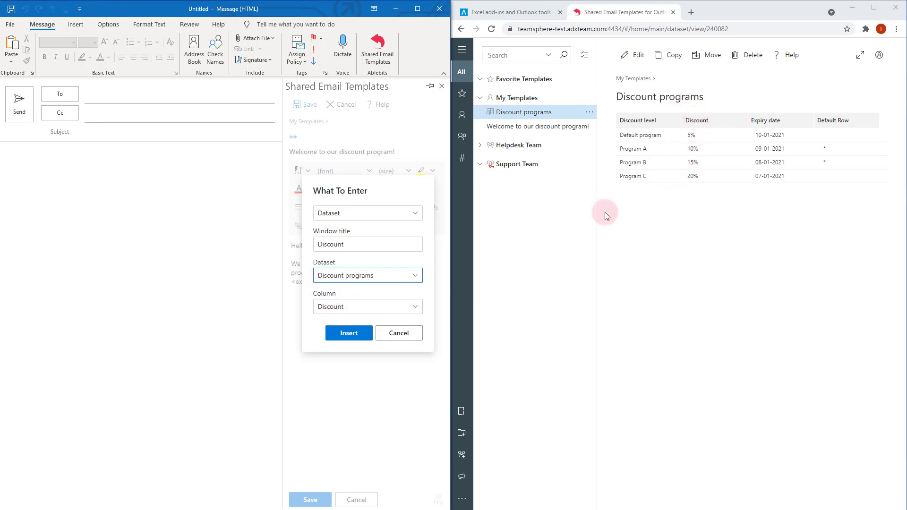
pyautogui.click(352, 311)
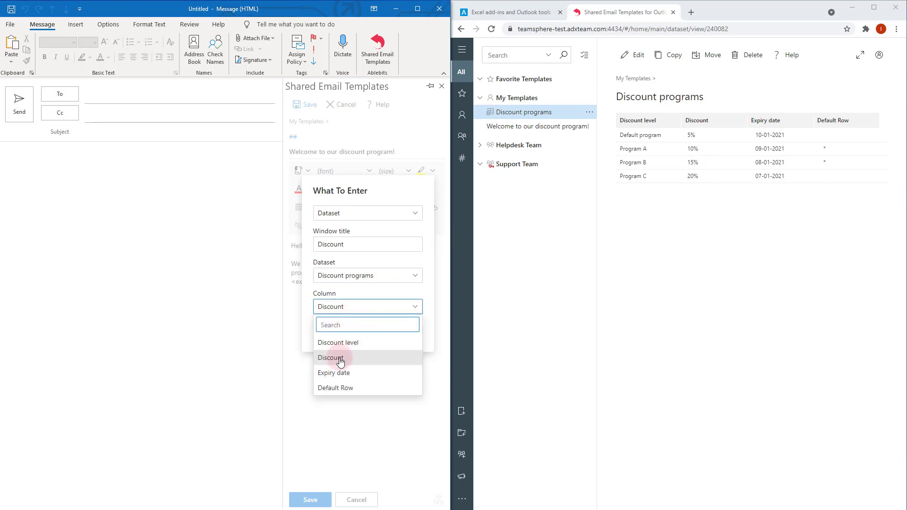
pyautogui.click(336, 356)
pyautogui.click(349, 339)
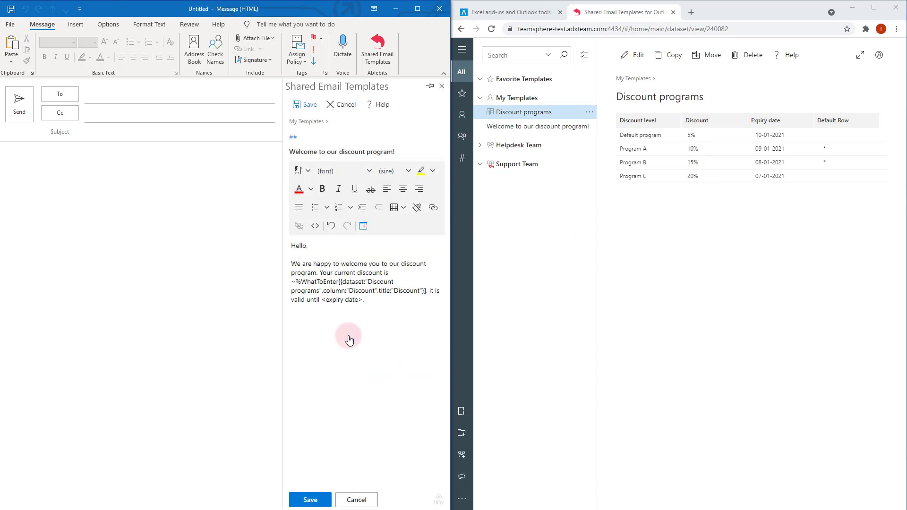
# Select the <expiry date> placeholder in the template body and start replacing it with a WhatToEnter macro of type Dataset.
pyautogui.click(322, 301)
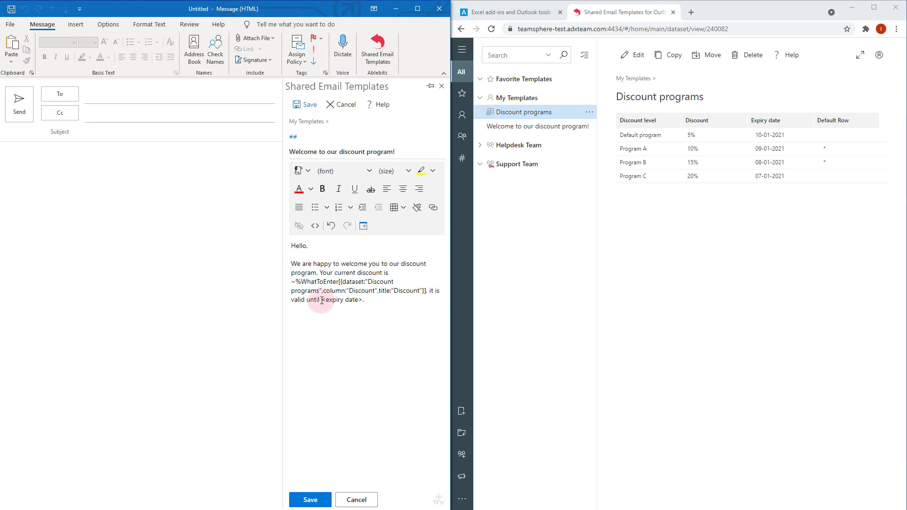
pyautogui.moveTo(324, 300); pyautogui.dragTo(362, 300)
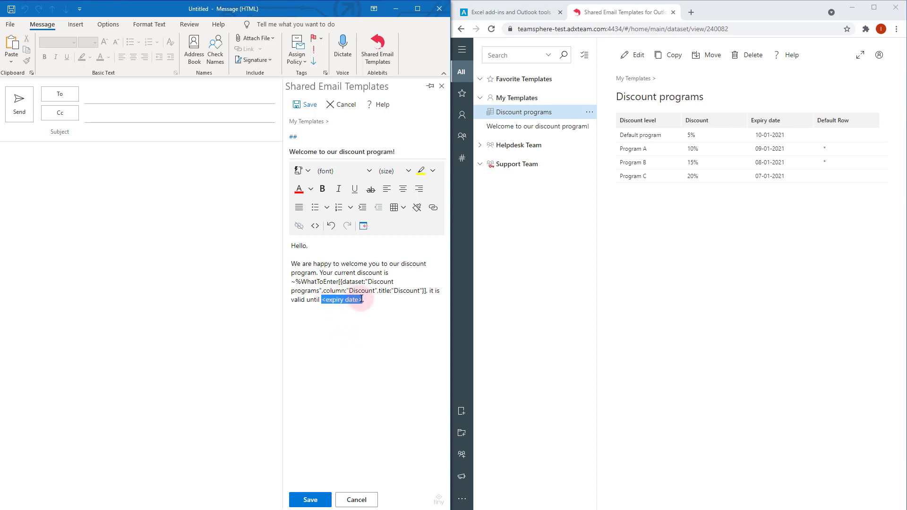
pyautogui.click(303, 170)
pyautogui.scroll(-2, 340, 283)
pyautogui.scroll(-3, 343, 282)
pyautogui.click(357, 282)
pyautogui.click(377, 213)
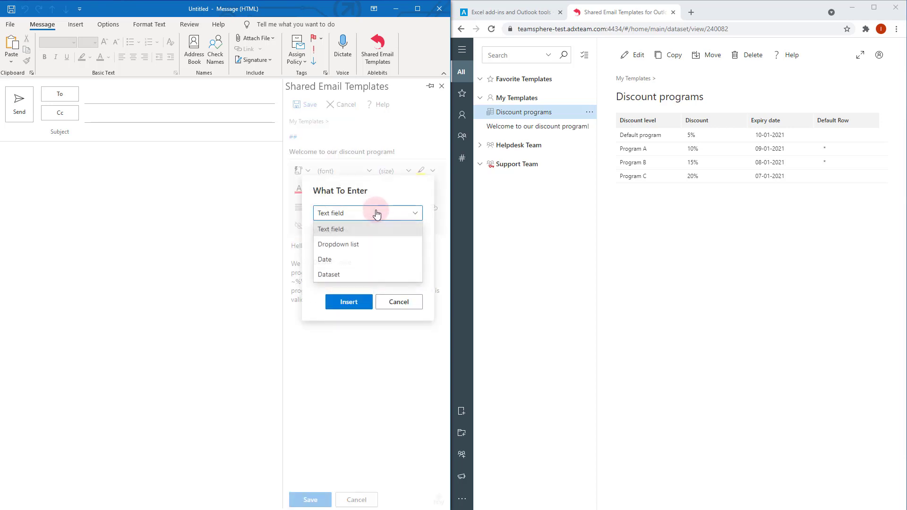
pyautogui.click(331, 273)
# Title the macro window "Expiry date", use the Expiry date column of Discount programs, insert the macro, and save the template.
pyautogui.click(339, 246)
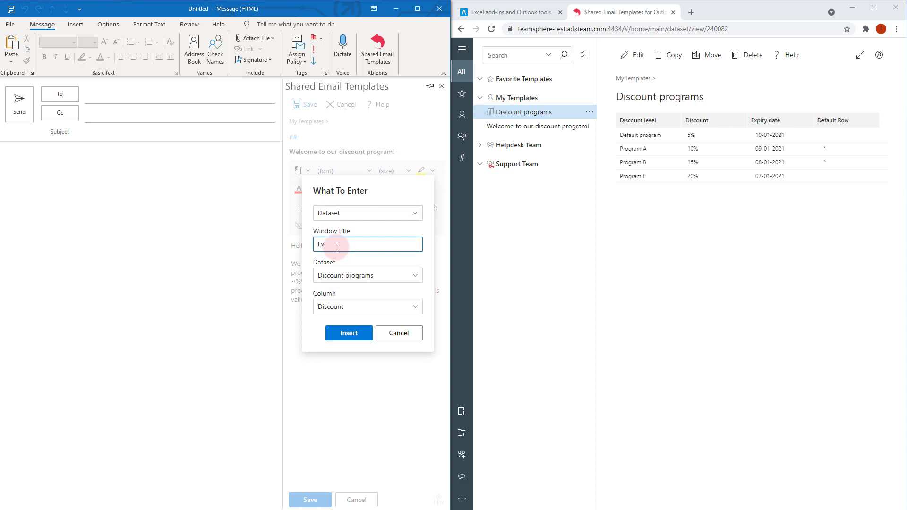
pyautogui.write('Expiry date')
pyautogui.click(367, 275)
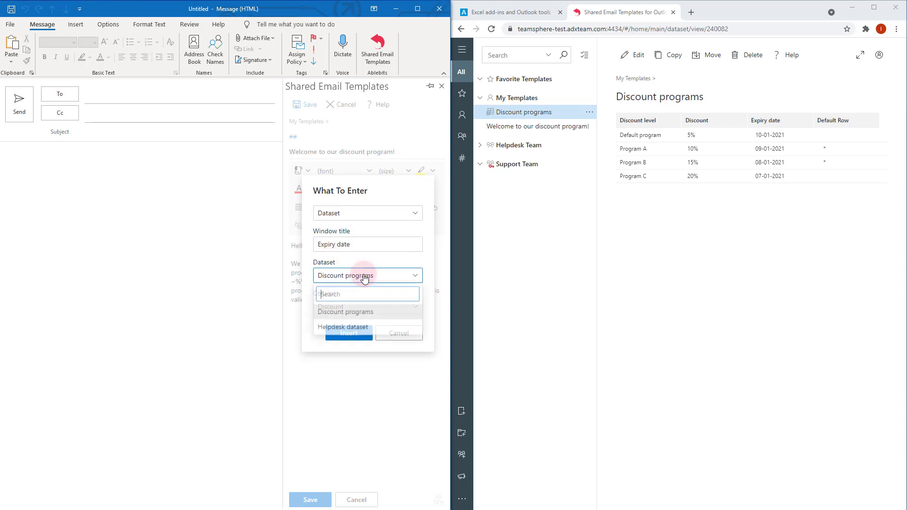
pyautogui.click(352, 312)
pyautogui.click(341, 307)
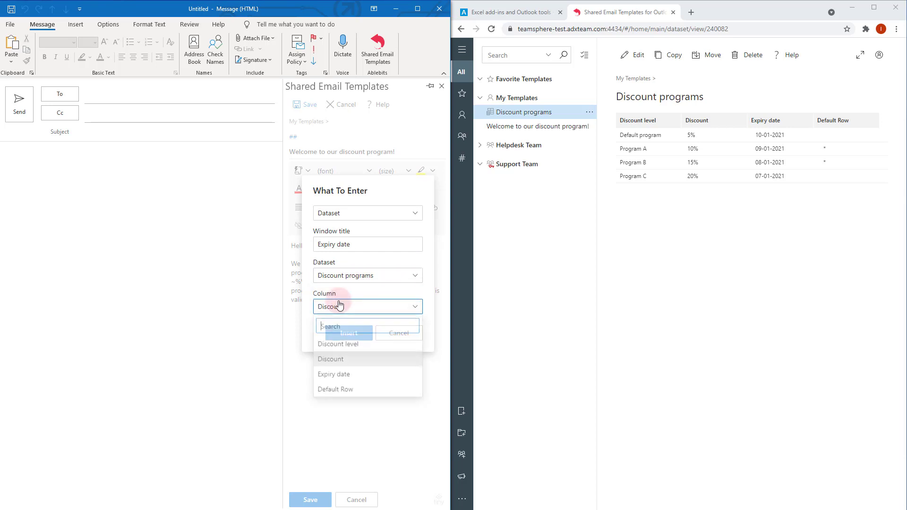
pyautogui.click(353, 373)
pyautogui.click(349, 333)
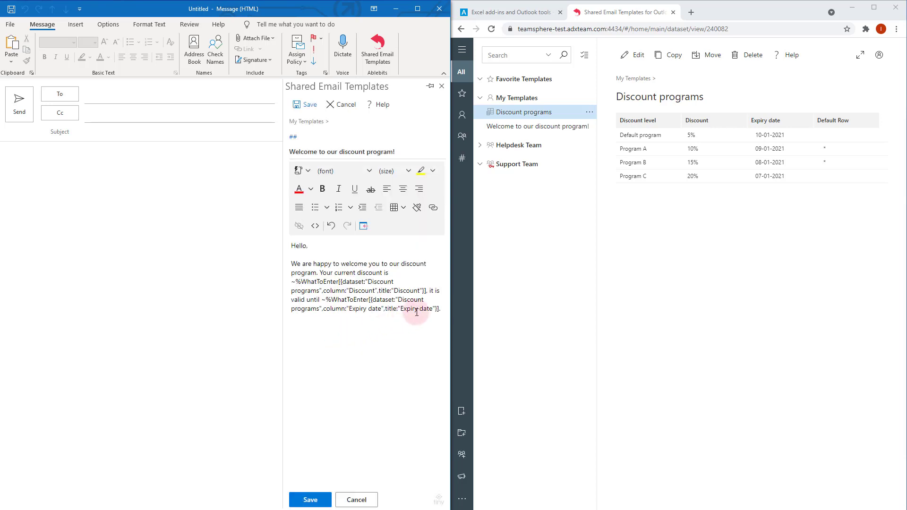
pyautogui.click(308, 105)
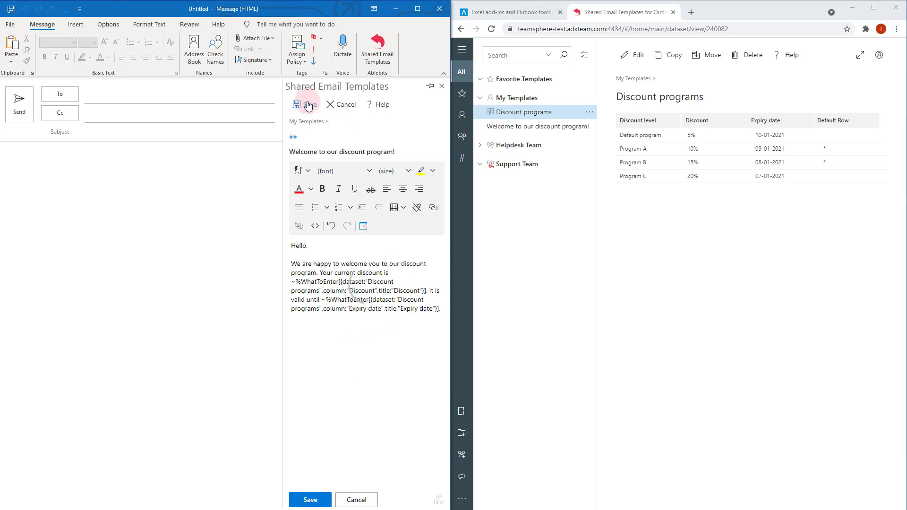
# Insert the "Welcome to our discount program!" template into the message, choosing Default program in the Discount window.
pyautogui.doubleClick(297, 191)
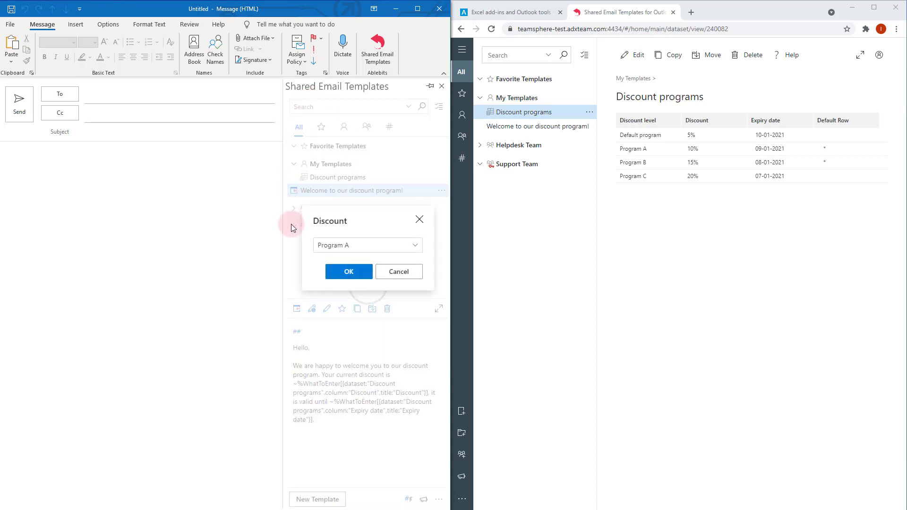
pyautogui.click(413, 246)
pyautogui.click(374, 283)
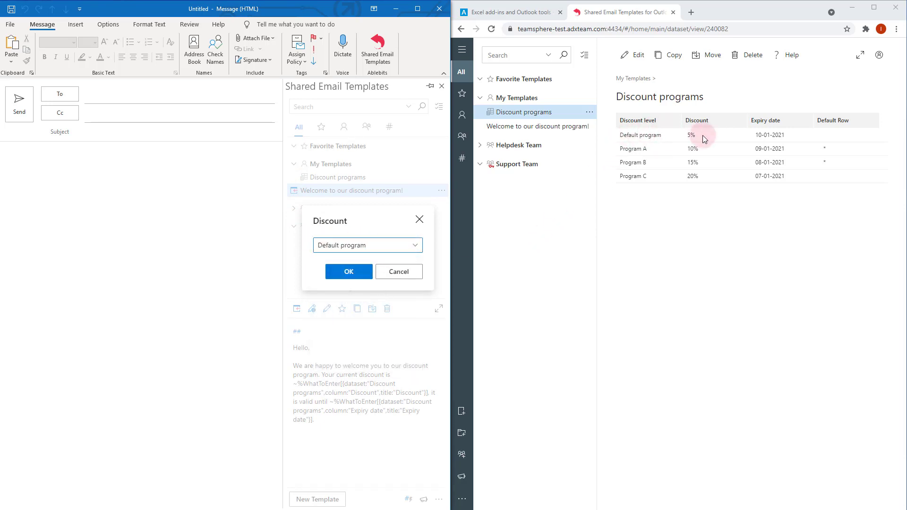
pyautogui.click(339, 274)
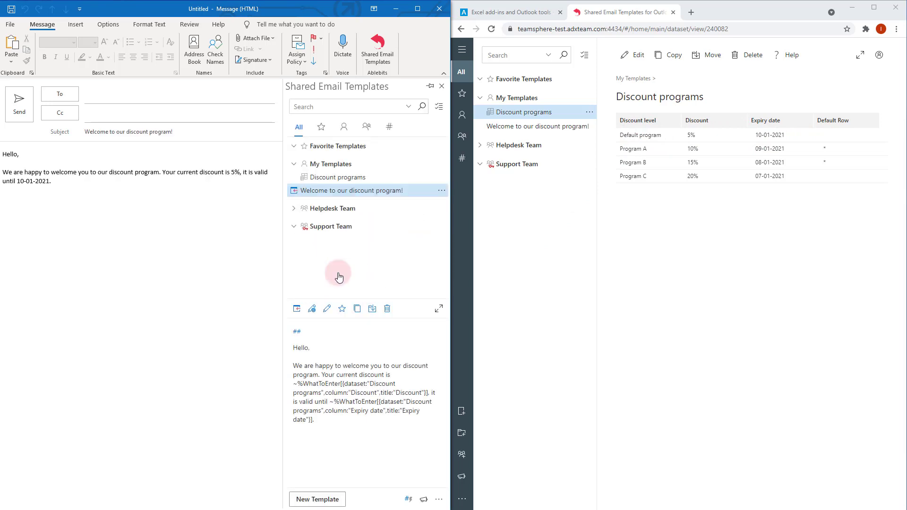
pyautogui.click(232, 174)
pyautogui.click(17, 182)
pyautogui.moveTo(17, 181); pyautogui.dragTo(53, 182)
pyautogui.click(54, 181)
pyautogui.click(692, 135)
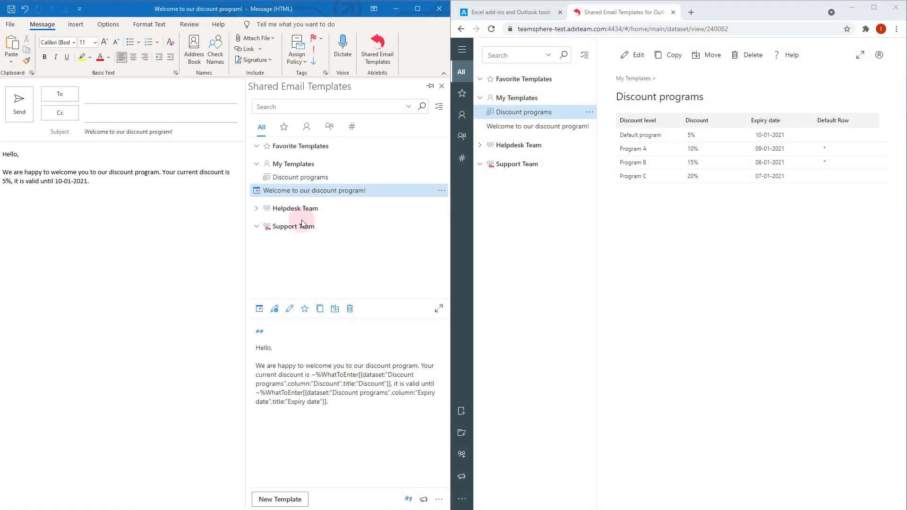
# Edit the template, adding "Also, the following discount programs are available:" and a table of three columns and two rows below the text.
pyautogui.click(290, 309)
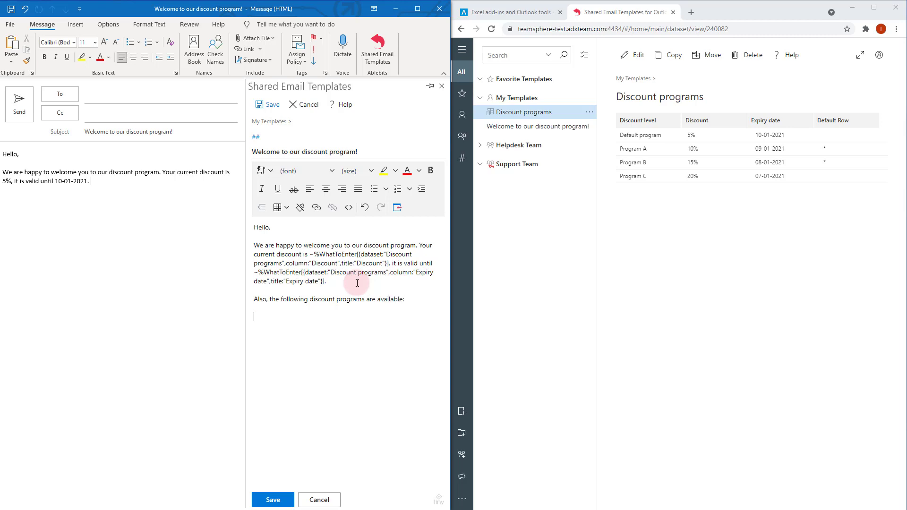
pyautogui.click(284, 210)
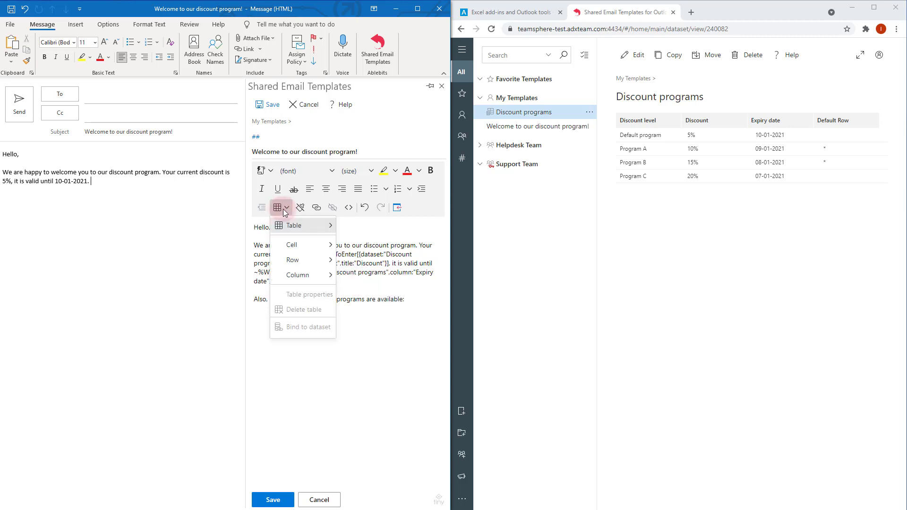
pyautogui.moveTo(303, 226)
pyautogui.click(289, 146)
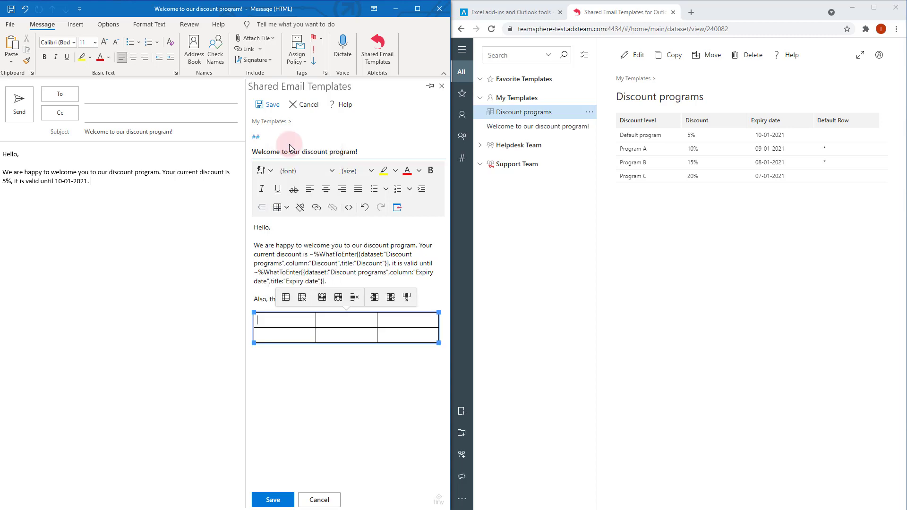
# Change the new table's border color from black to gray in its table properties.
pyautogui.click(275, 321)
pyautogui.rightClick(275, 320)
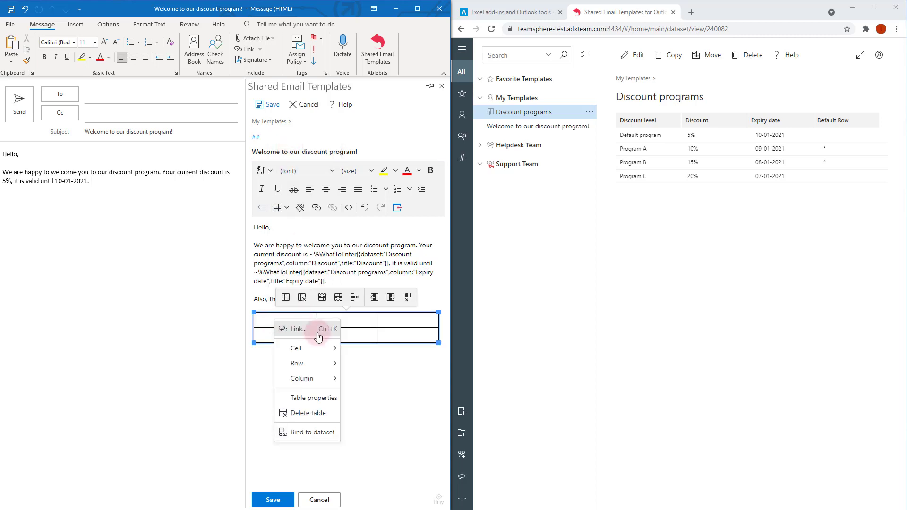
pyautogui.click(331, 398)
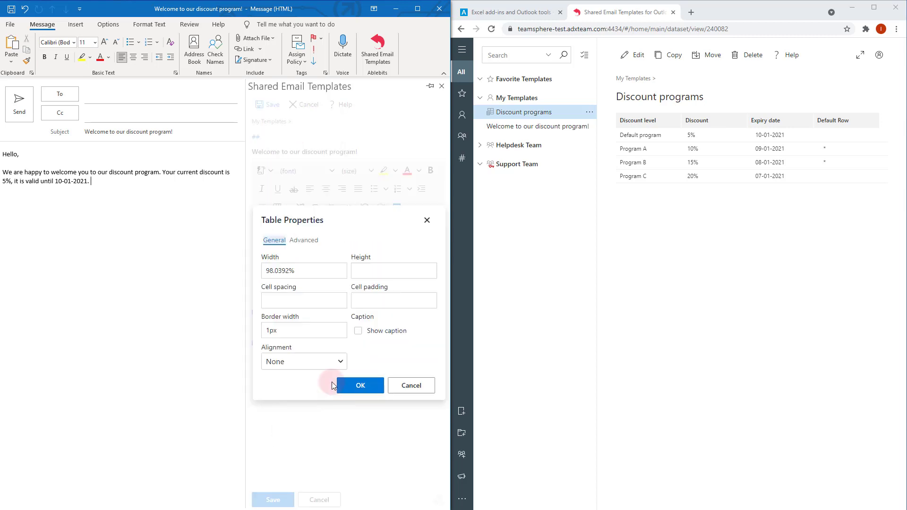
pyautogui.click(304, 240)
pyautogui.click(269, 301)
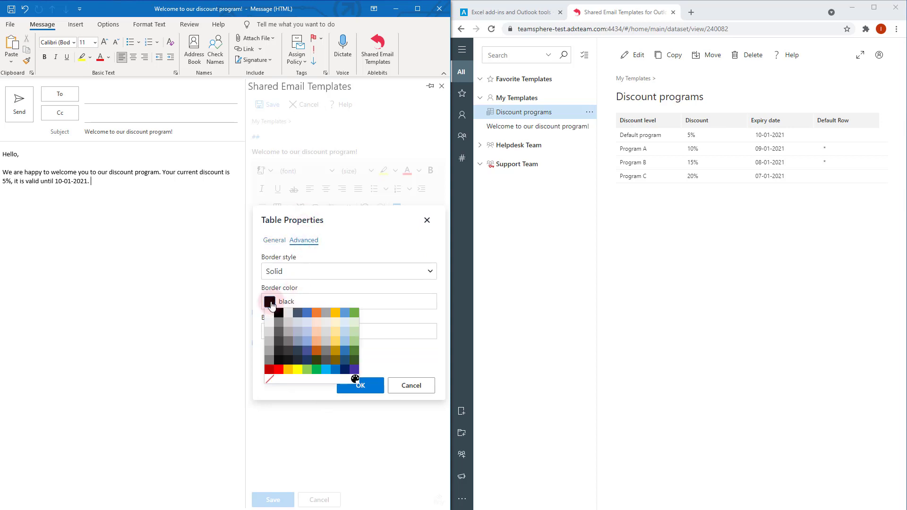
pyautogui.click(288, 330)
pyautogui.click(370, 394)
# Fill the table's first row with the headers Program name, Discount and Expiry date.
pyautogui.click(297, 325)
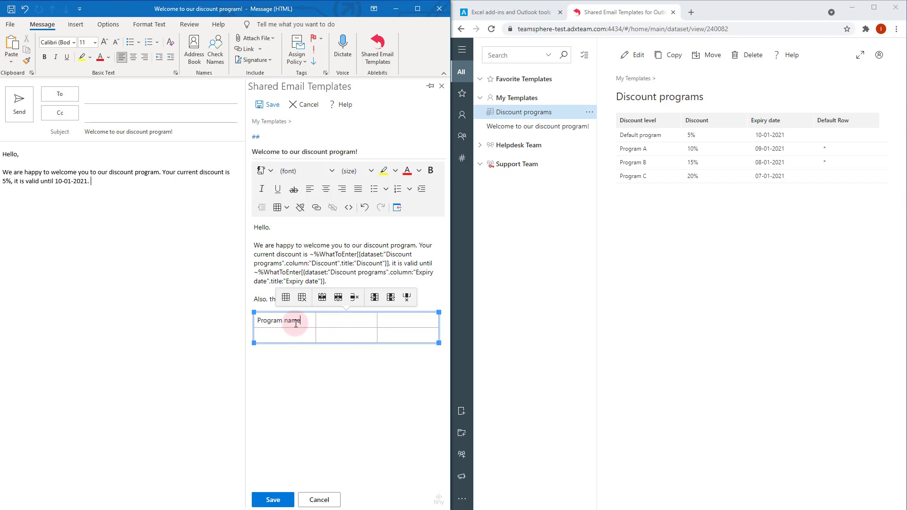
pyautogui.click(329, 321)
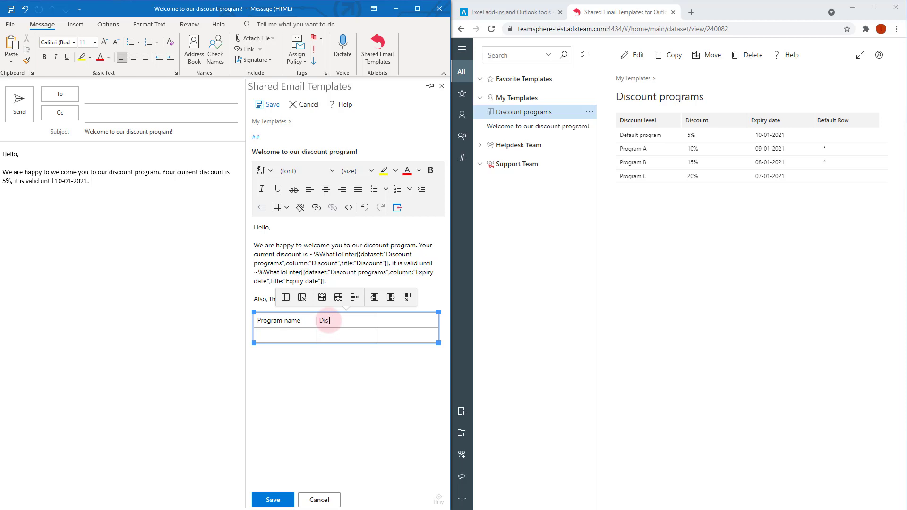
pyautogui.click(391, 320)
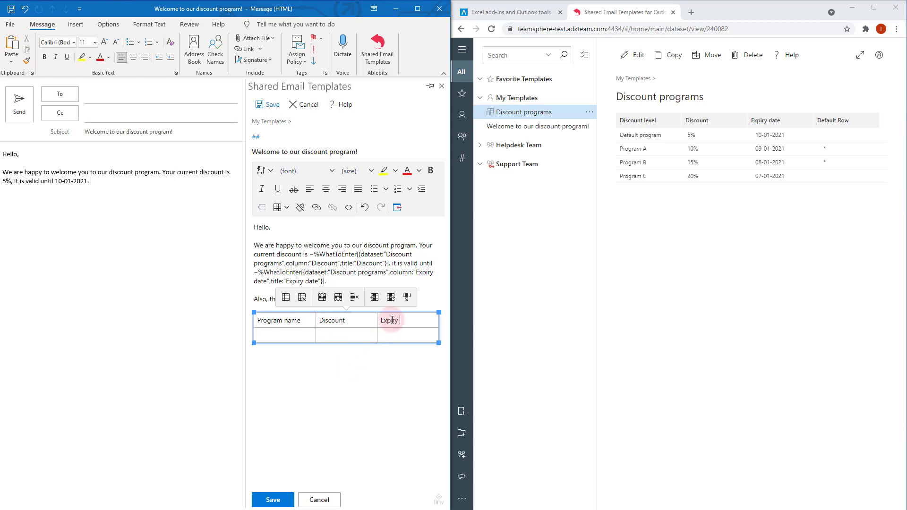
# Make the table's header row bold and set its text color to dark gray.
pyautogui.moveTo(415, 319); pyautogui.dragTo(290, 319)
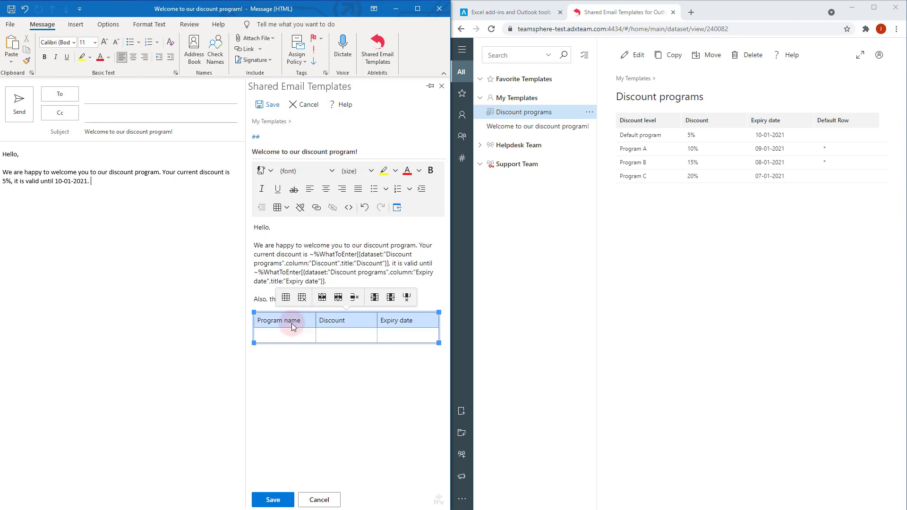
pyautogui.click(430, 171)
pyautogui.click(419, 171)
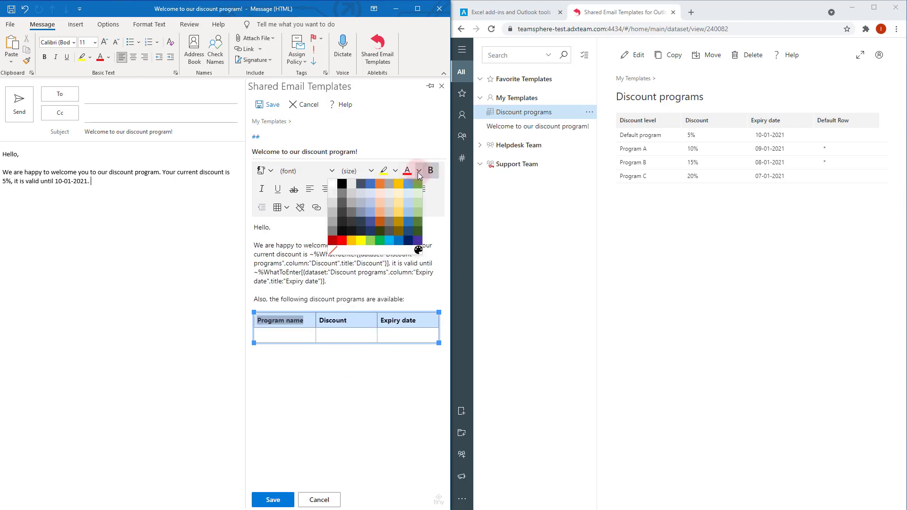
pyautogui.click(325, 340)
pyautogui.moveTo(419, 321); pyautogui.dragTo(290, 319)
pyautogui.click(419, 171)
pyautogui.click(343, 202)
# Bind the table's empty second row to the Discount programs dataset, using "Additional discounts" as the window title.
pyautogui.click(363, 333)
pyautogui.click(297, 339)
pyautogui.click(407, 336)
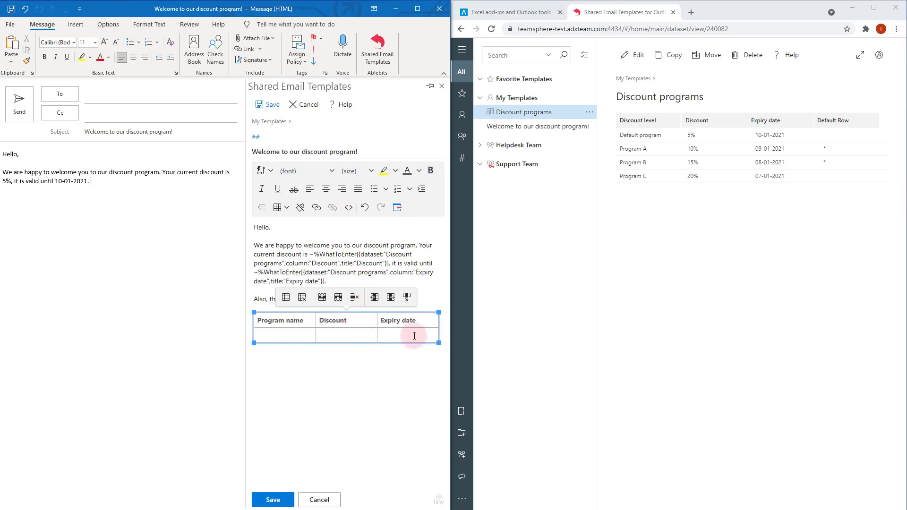
pyautogui.rightClick(415, 336)
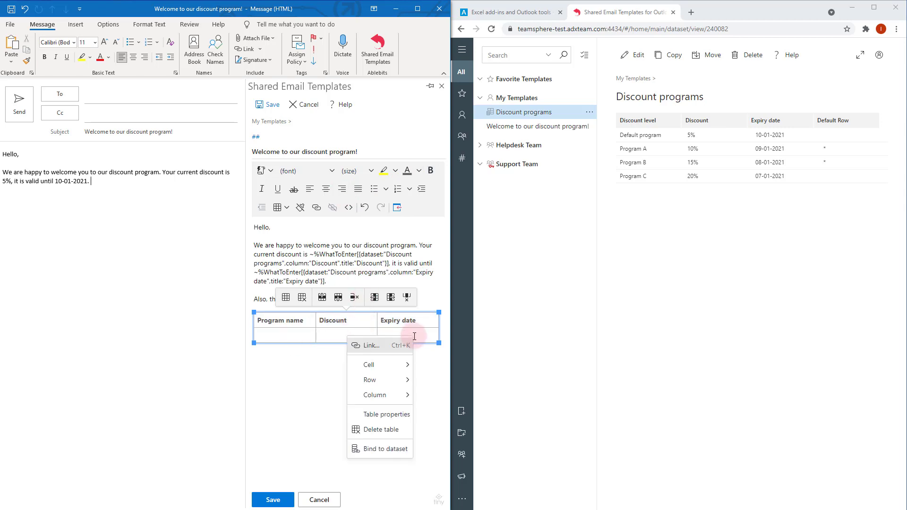
pyautogui.click(396, 450)
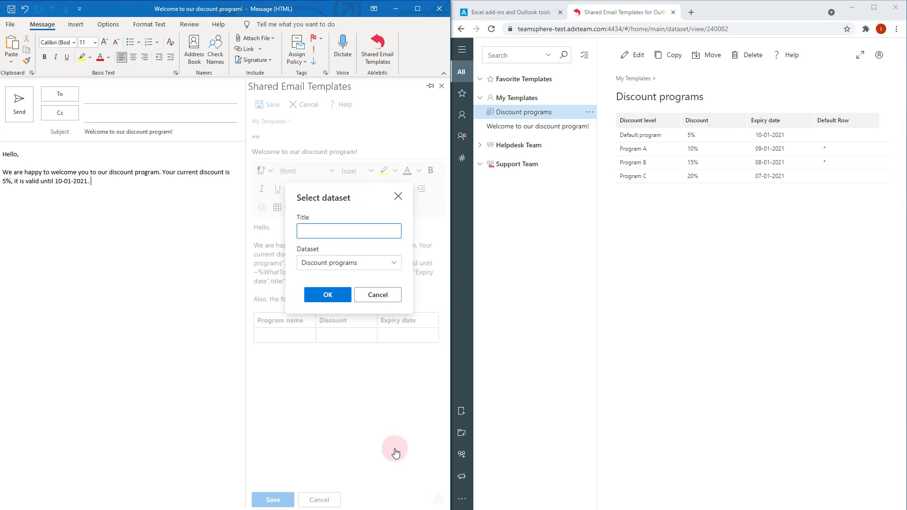
pyautogui.click(339, 238)
pyautogui.write('Additional discounts')
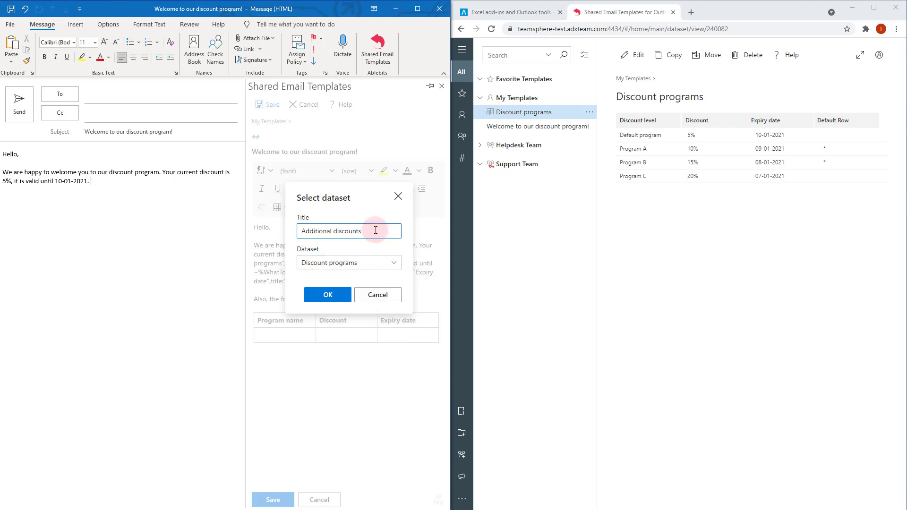
pyautogui.click(387, 263)
pyautogui.click(349, 303)
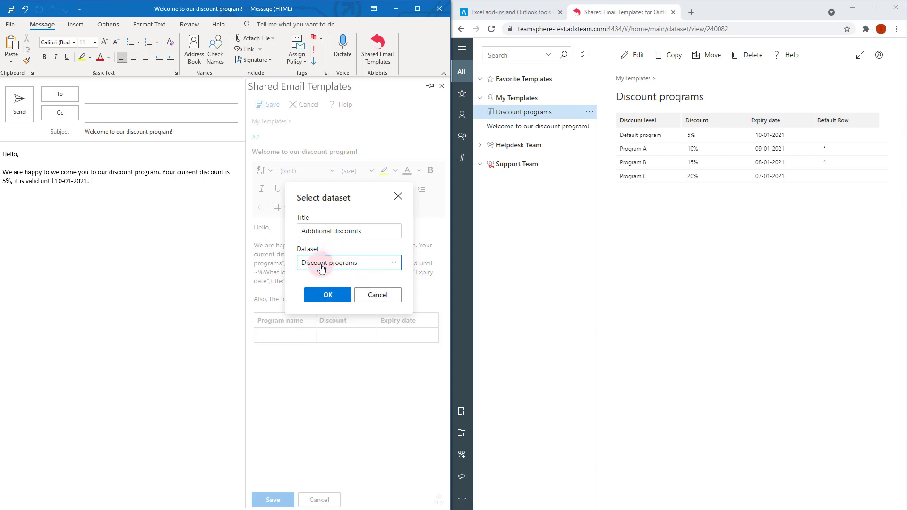
pyautogui.click(326, 297)
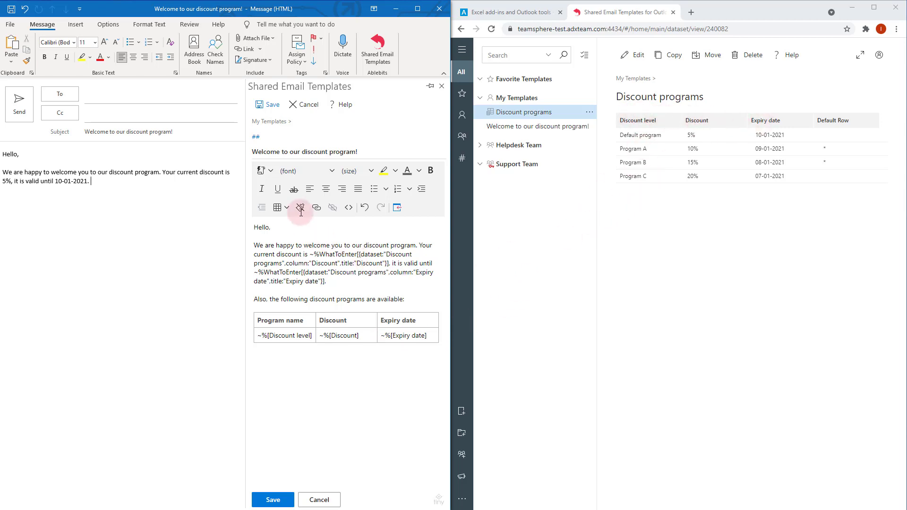
# Save the template and delete the existing text from the message body.
pyautogui.click(273, 109)
pyautogui.moveTo(127, 192); pyautogui.dragTo(2, 155)
pyautogui.press('Delete')
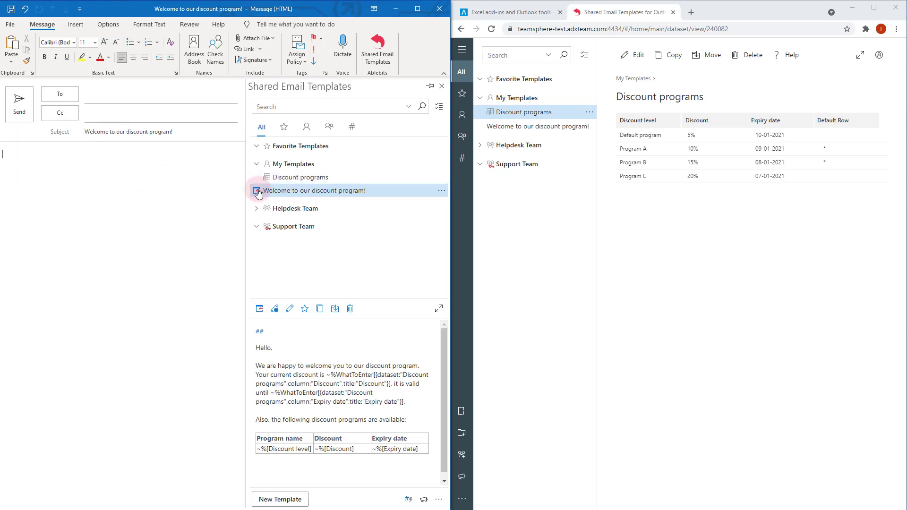
# Insert the updated template into the message and select Program A, Program B and Program C as additional discounts.
pyautogui.click(258, 192)
pyautogui.moveTo(377, 181); pyautogui.dragTo(295, 181)
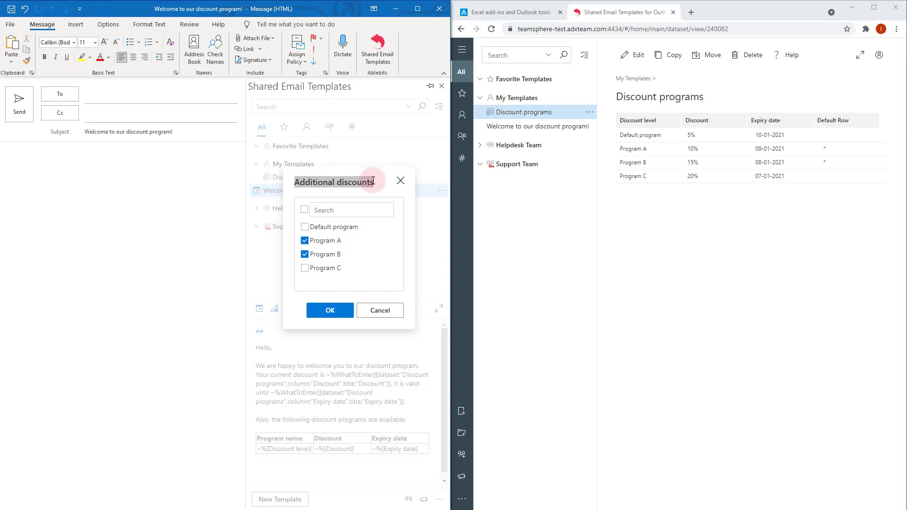
pyautogui.click(373, 181)
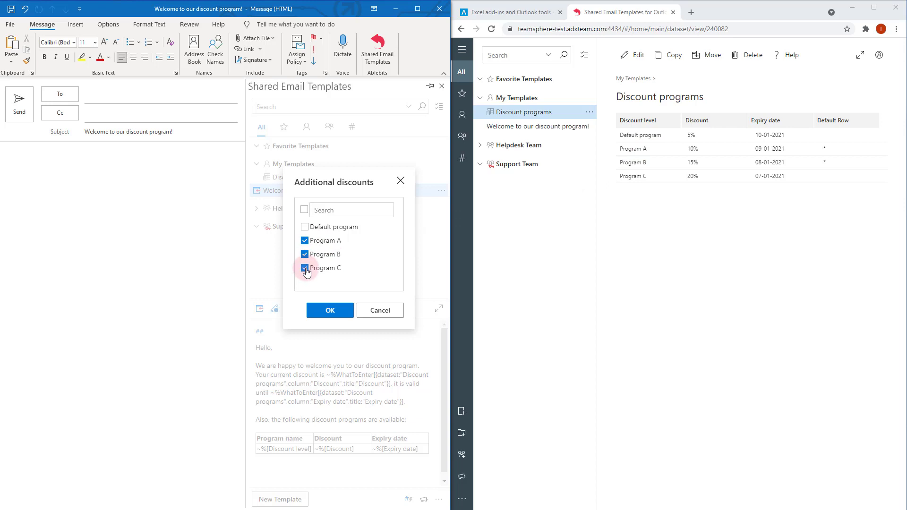
pyautogui.click(328, 311)
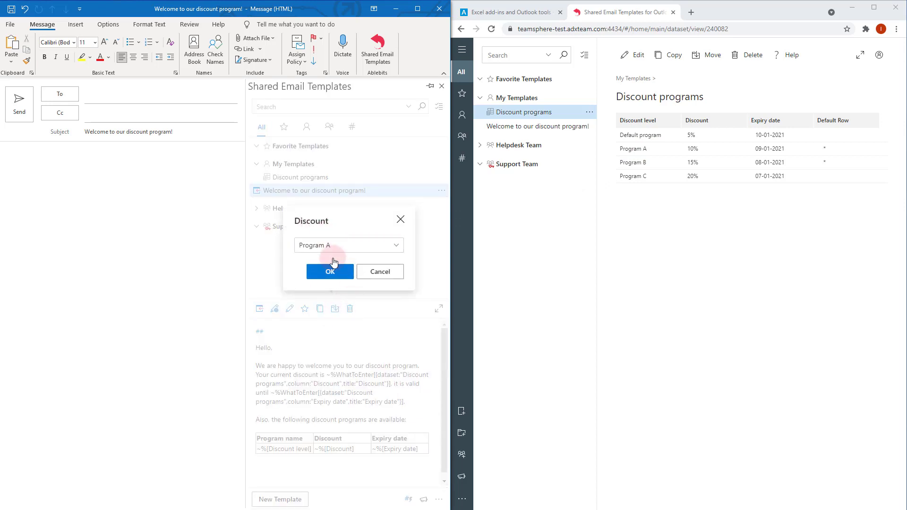
# Choose Default program as the current discount and complete the template insertion.
pyautogui.click(395, 245)
pyautogui.click(333, 284)
pyautogui.click(330, 272)
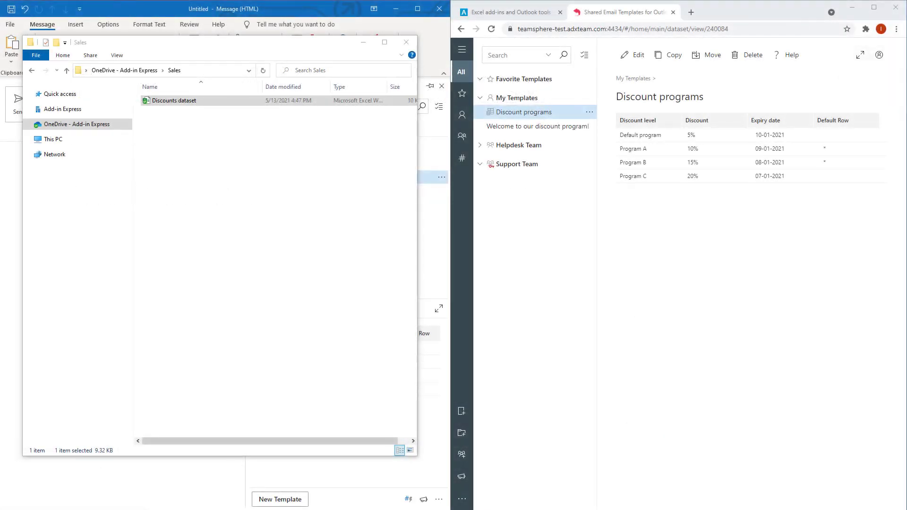
# Open the Discounts dataset workbook in Excel and copy the entire Discount programs table from the browser into it, starting at cell A1.
pyautogui.doubleClick(187, 101)
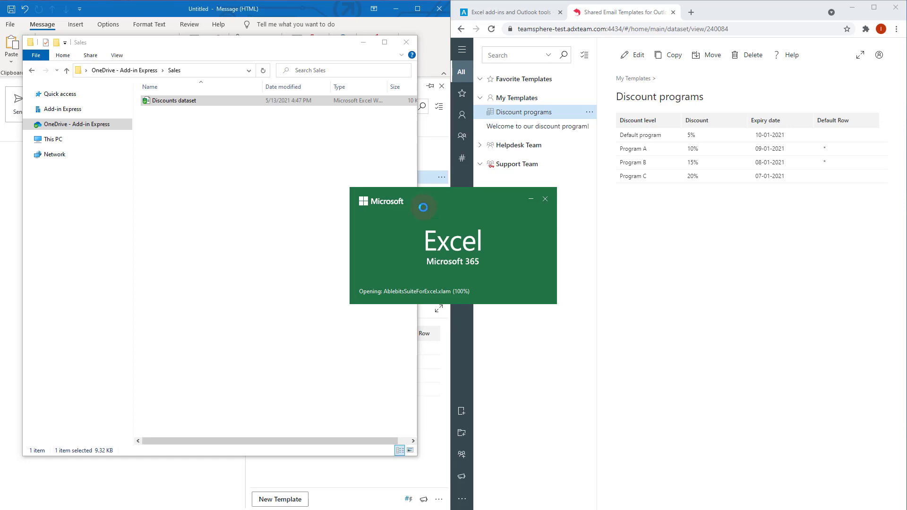
pyautogui.click(53, 122)
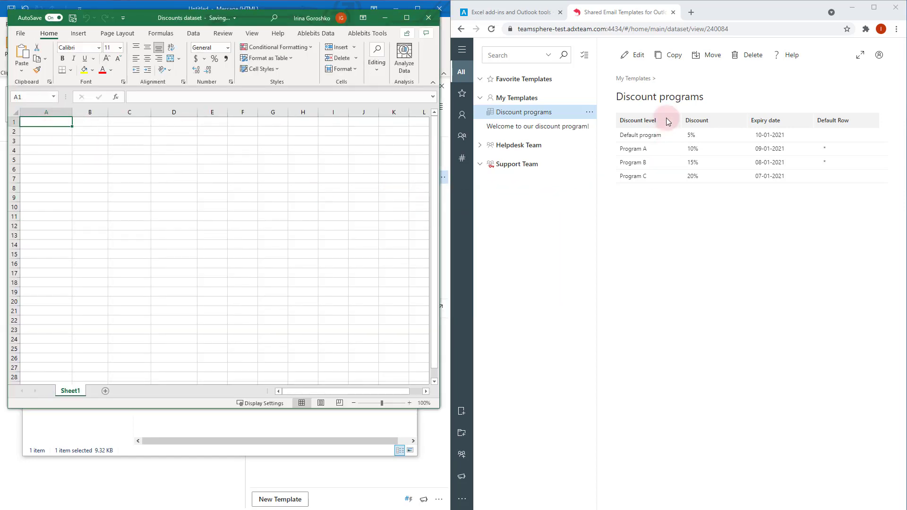
pyautogui.moveTo(620, 121); pyautogui.dragTo(816, 184)
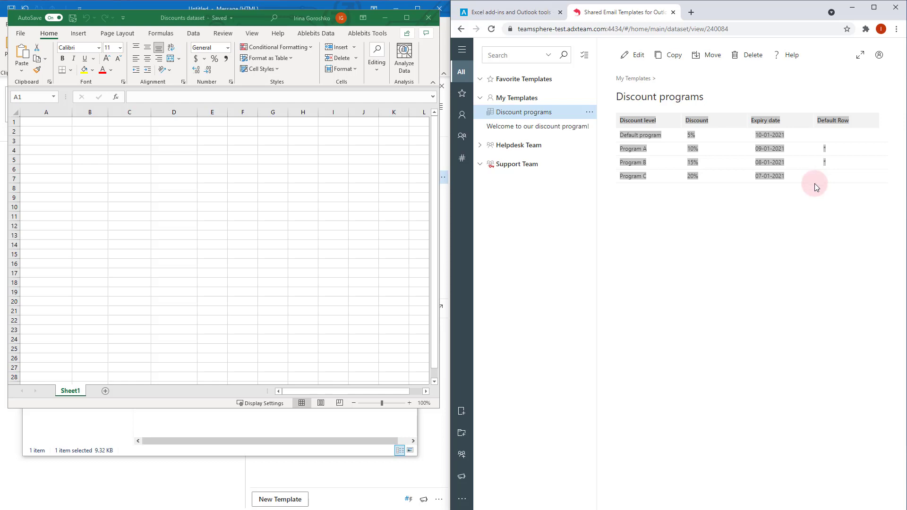
pyautogui.click(64, 121)
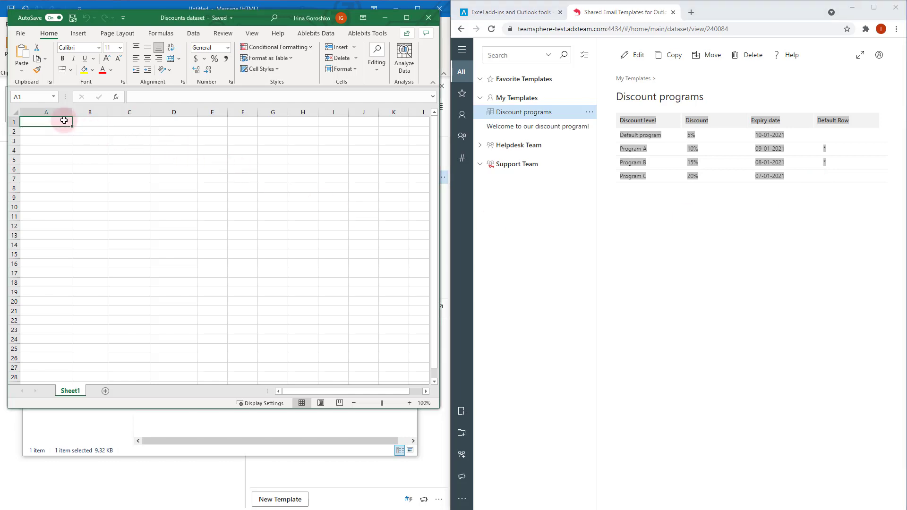
pyautogui.write('Discount level\tDiscount\tExpiry date\tDefault Row Default program\t5%\t10/1/2021\t Program A\t10%\t9/1/2021\t• Program B\t15%\t8/1/2021\t• Program C\t20%\t7/1/2021')
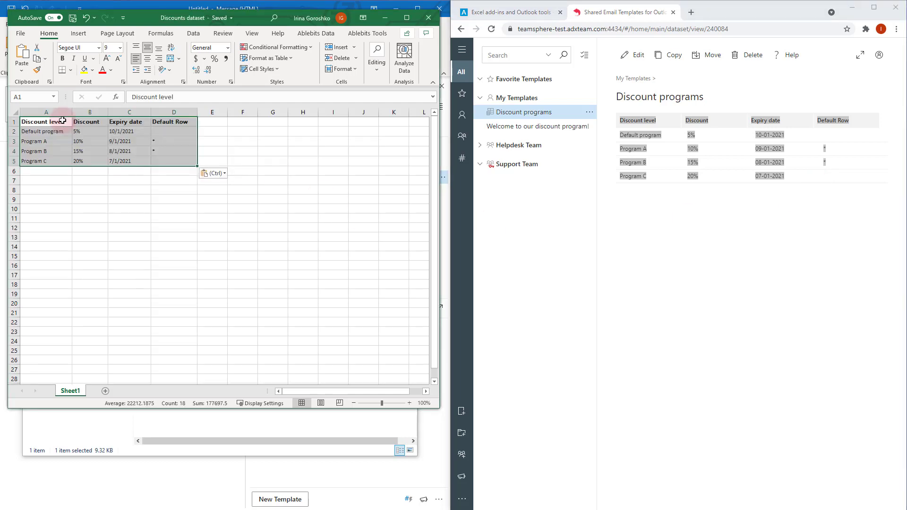
# Match the pasted data to the destination formatting and convert A1:D5 into an Excel table with headers.
pyautogui.click(225, 174)
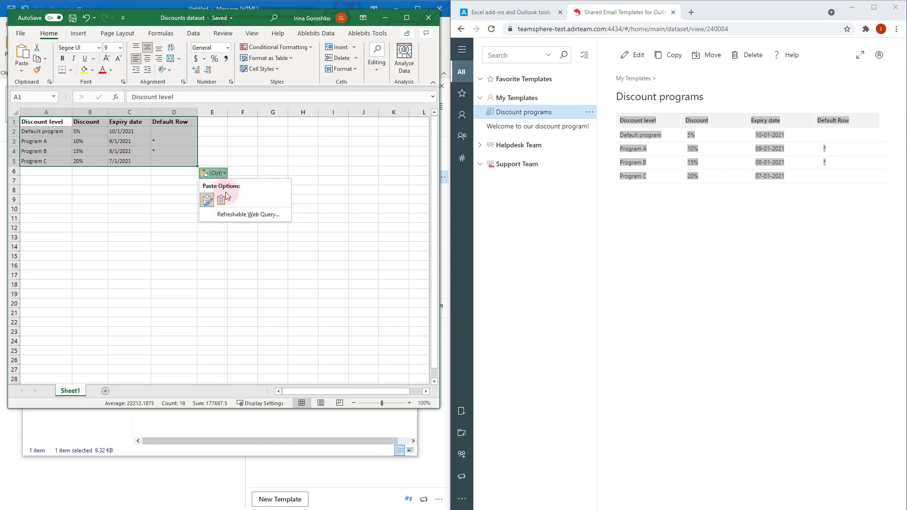
pyautogui.click(223, 200)
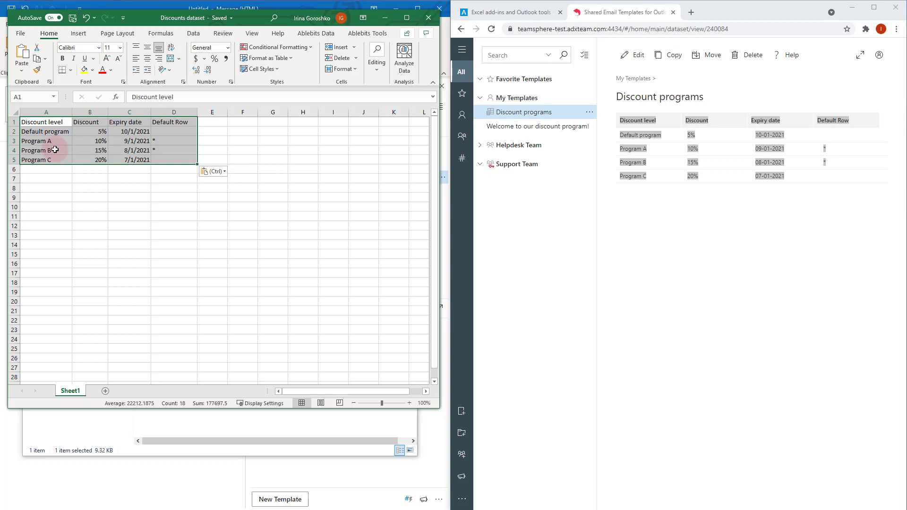
pyautogui.hotkey('ctrl', 't')
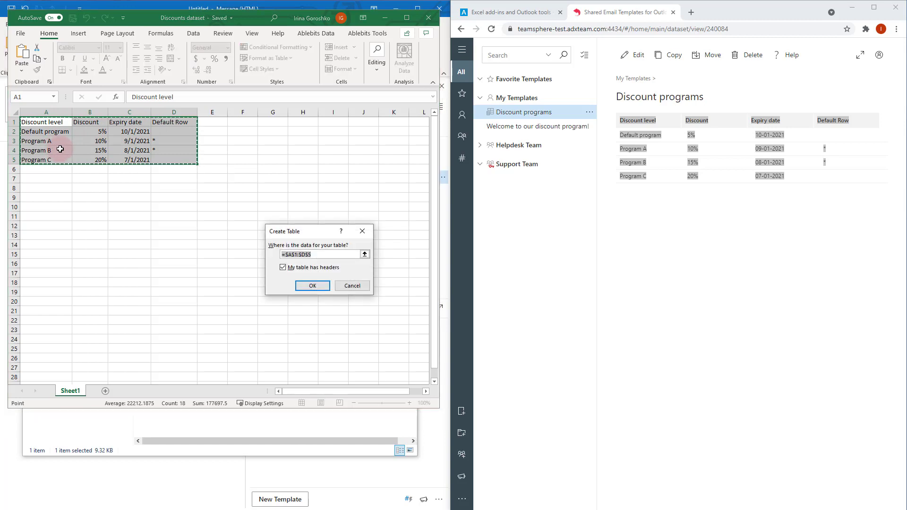
pyautogui.click(312, 287)
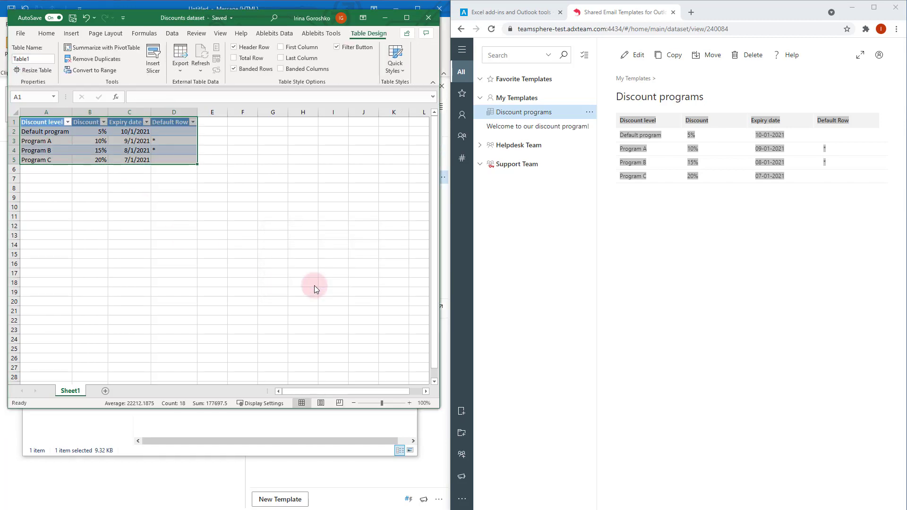
# Rename the Excel table containing the discount data as Discounts.
pyautogui.click(39, 59)
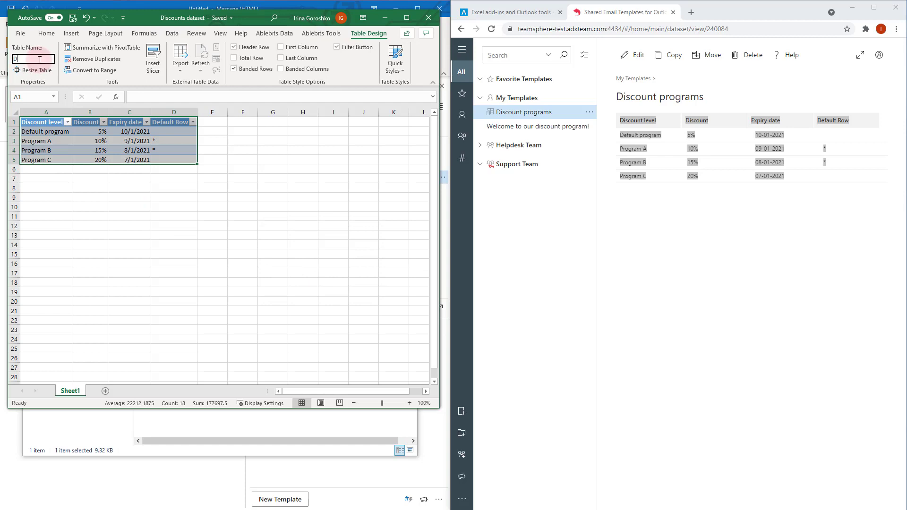
pyautogui.click(166, 216)
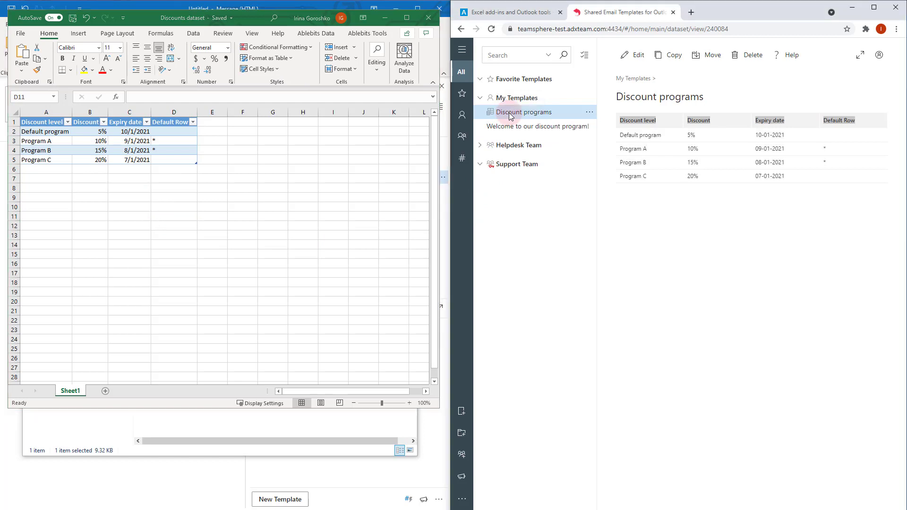
# Delete the existing Discount programs dataset from My Templates in the Shared Email Templates web app.
pyautogui.moveTo(704, 97); pyautogui.dragTo(619, 98)
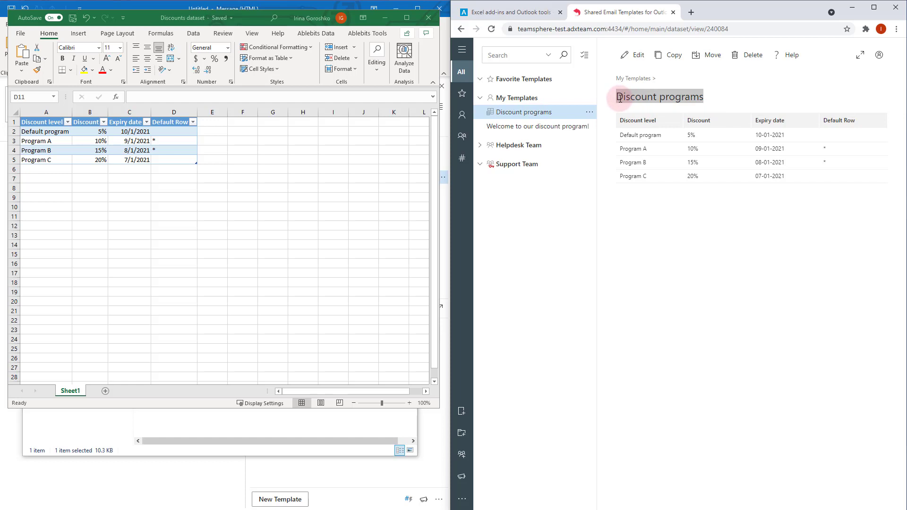
pyautogui.click(517, 98)
pyautogui.click(511, 114)
pyautogui.rightClick(511, 115)
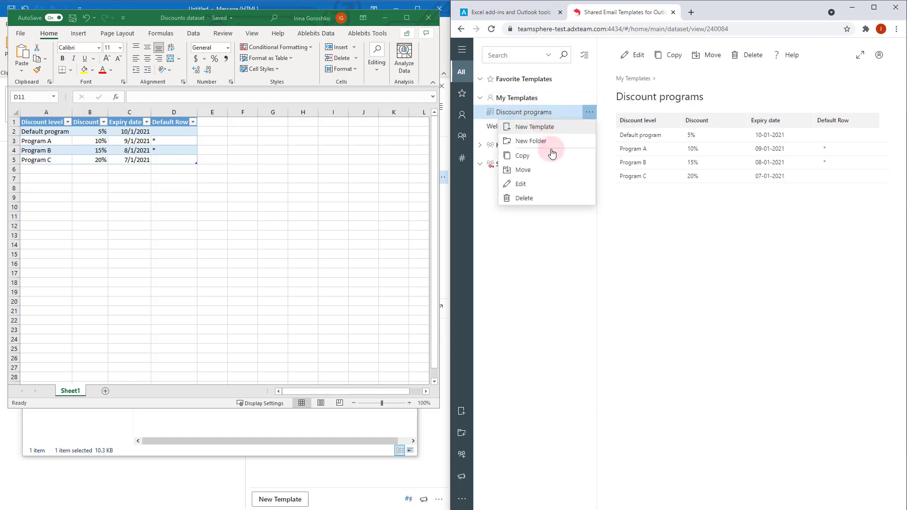
pyautogui.click(551, 197)
pyautogui.click(694, 235)
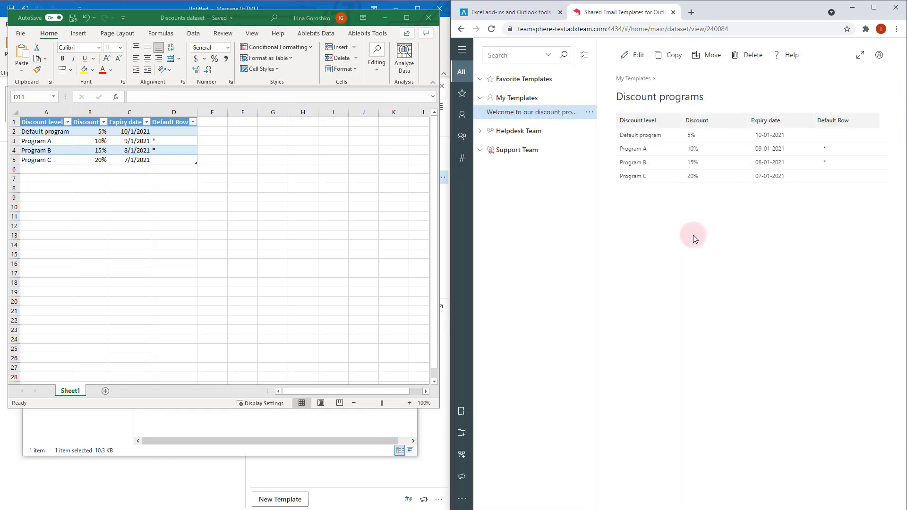
# Create a new dataset in My Templates from the Discounts table of Discounts dataset.xlsx in the OneDrive Sales folder.
pyautogui.click(529, 99)
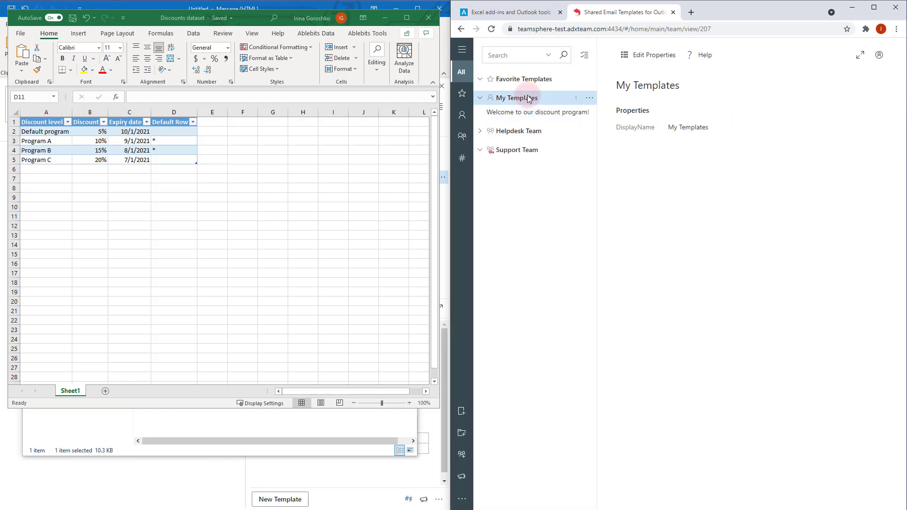
pyautogui.rightClick(529, 98)
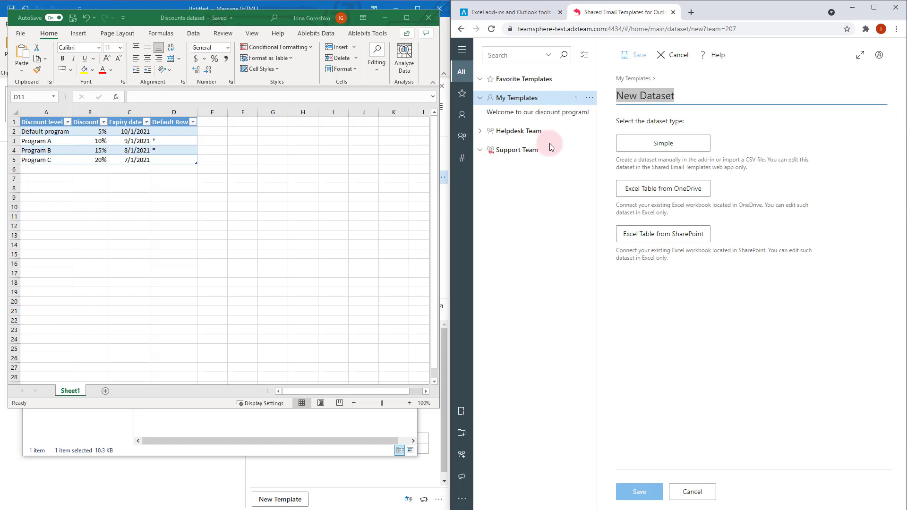
pyautogui.click(704, 193)
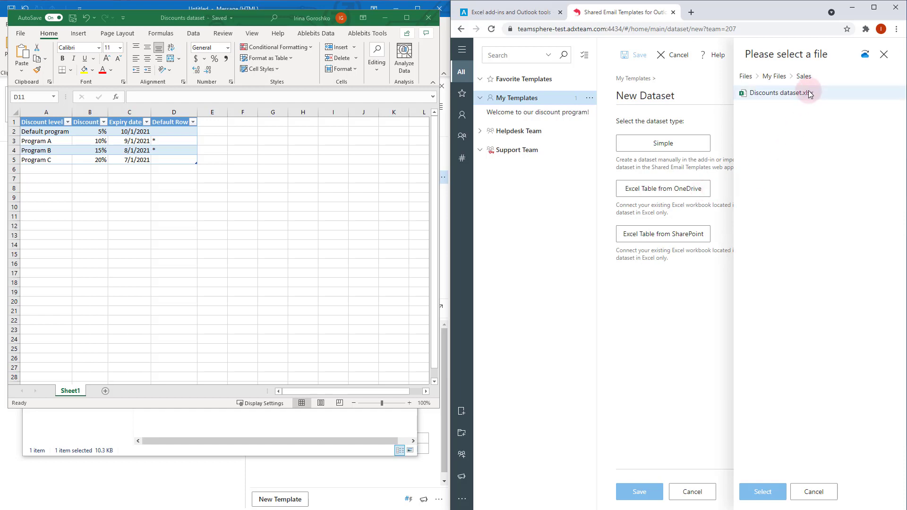
pyautogui.click(768, 93)
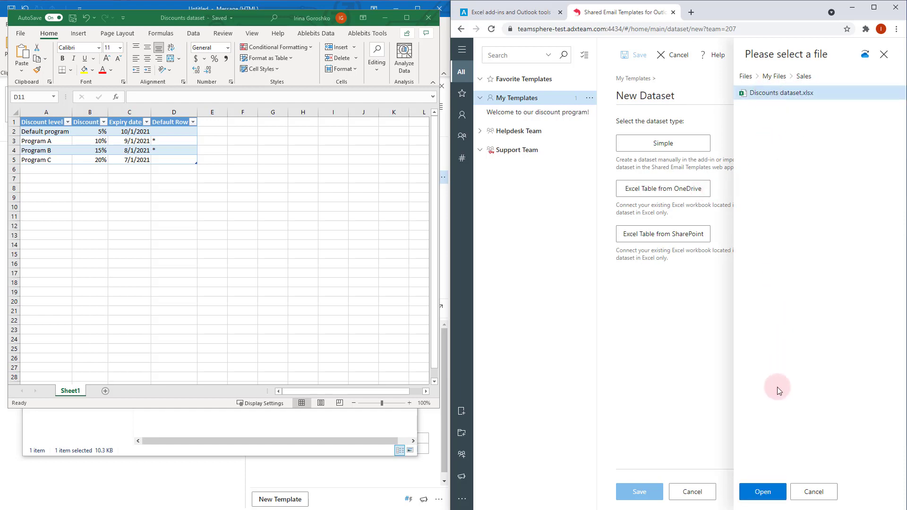
pyautogui.click(763, 492)
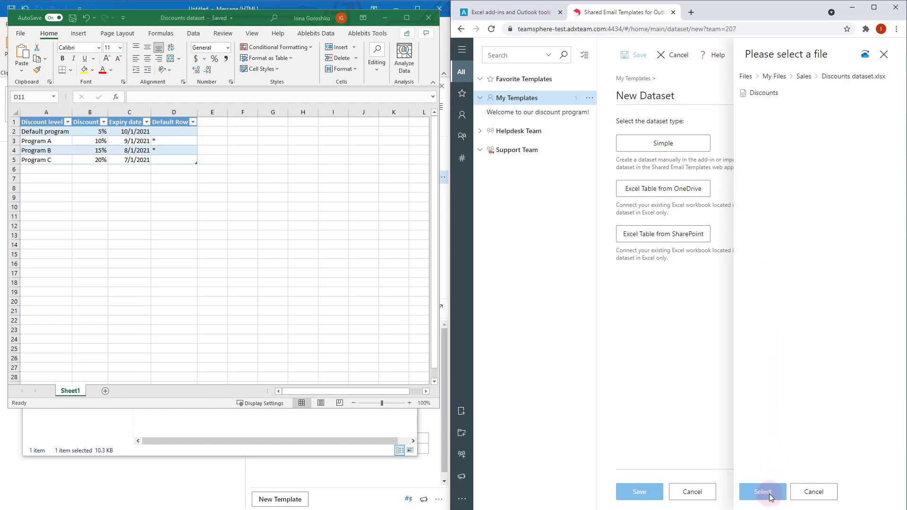
pyautogui.click(765, 95)
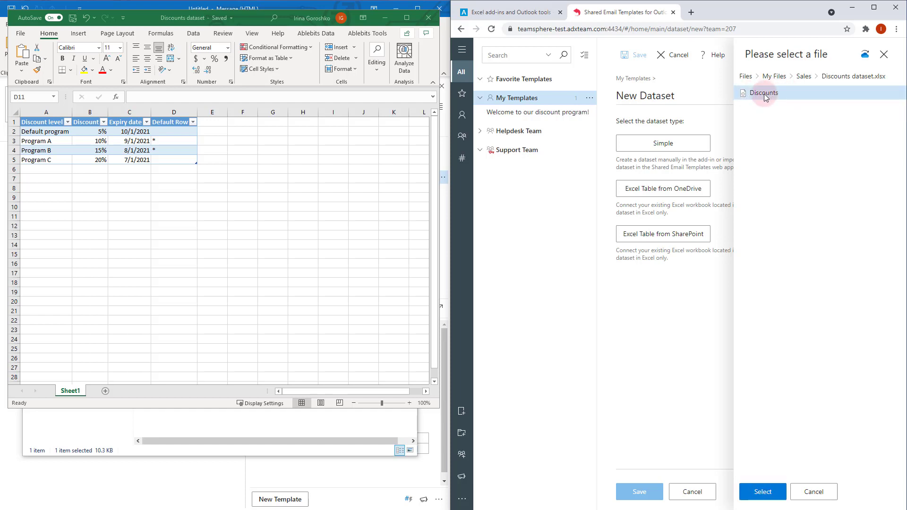
pyautogui.click(766, 493)
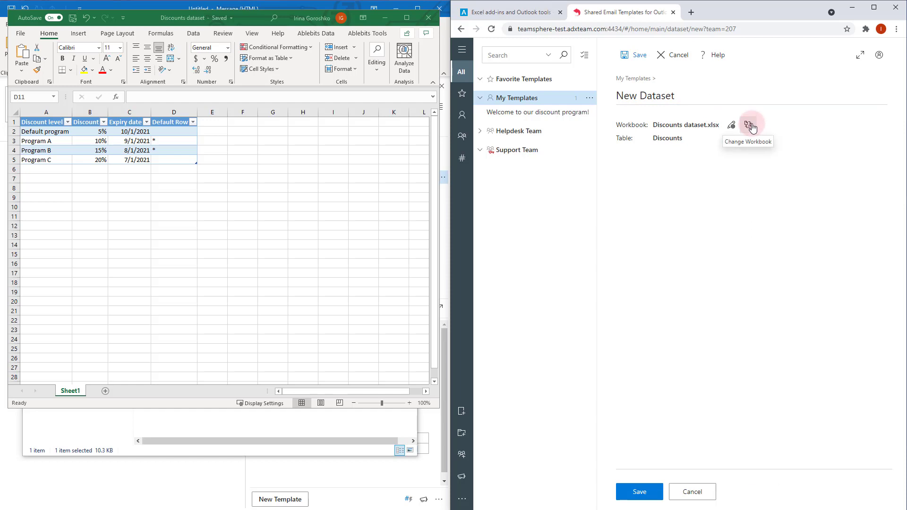
# Name the new dataset Discount programs and save it.
pyautogui.moveTo(695, 97); pyautogui.dragTo(624, 96)
pyautogui.write('Discount programs')
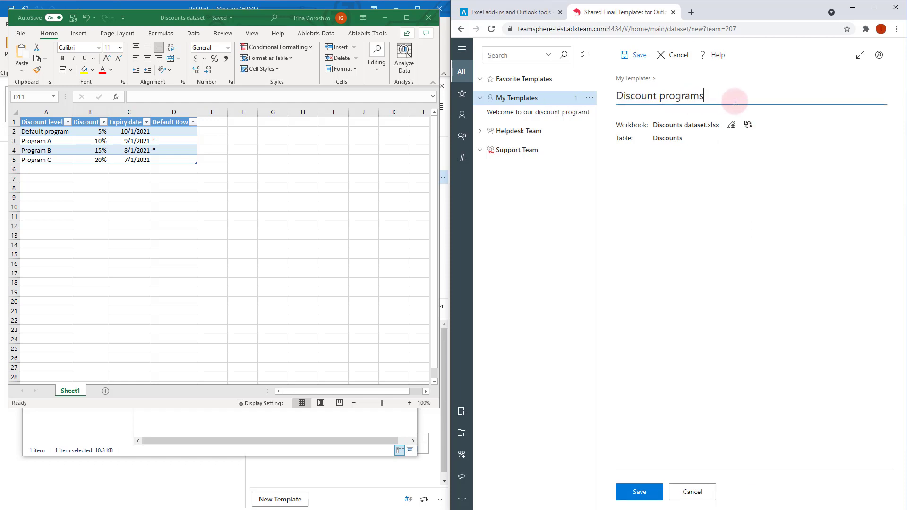
pyautogui.click(638, 56)
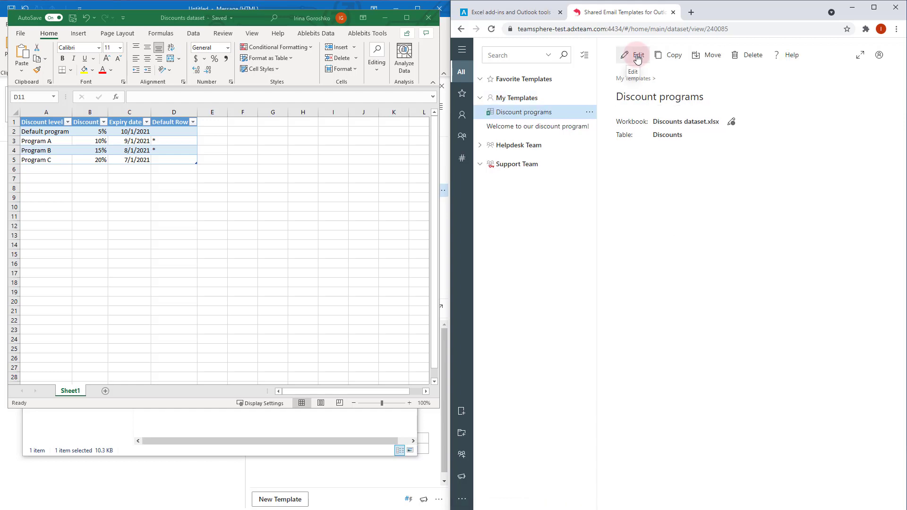
# In the Outlook message, insert the "Welcome to our discount program!" template with Program B and Program C as additional discounts and choose the current discount.
pyautogui.click(356, 8)
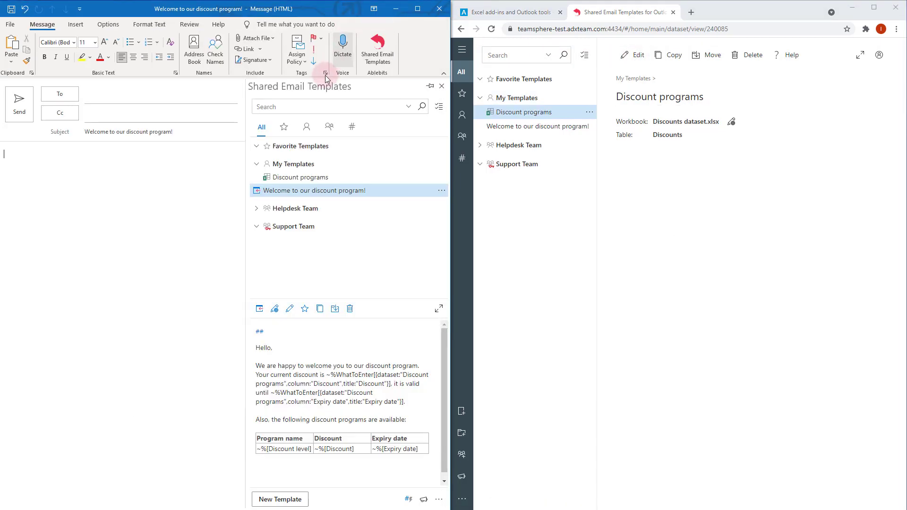
pyautogui.click(256, 193)
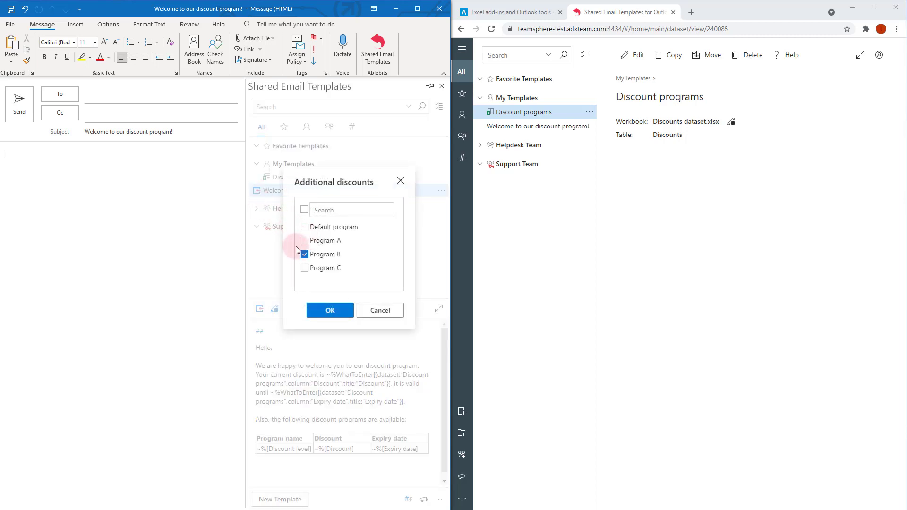
pyautogui.click(304, 269)
pyautogui.click(345, 312)
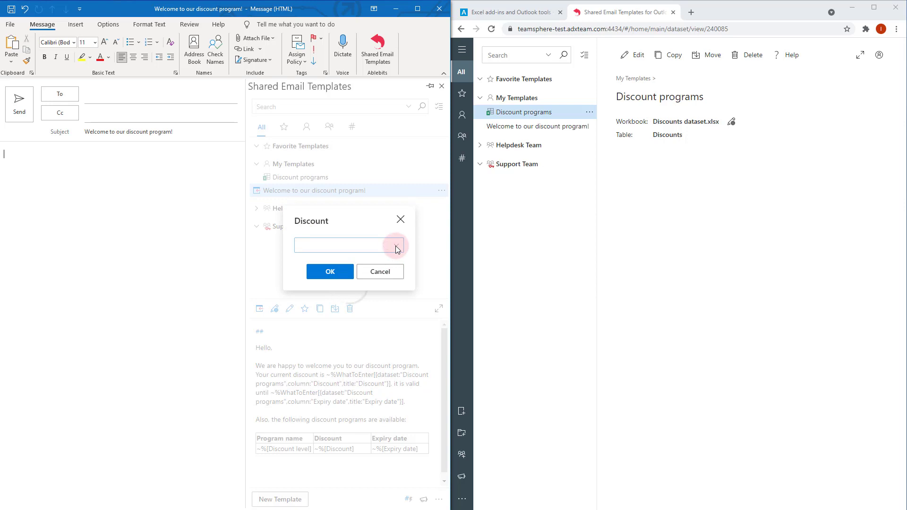
pyautogui.click(396, 246)
pyautogui.click(349, 273)
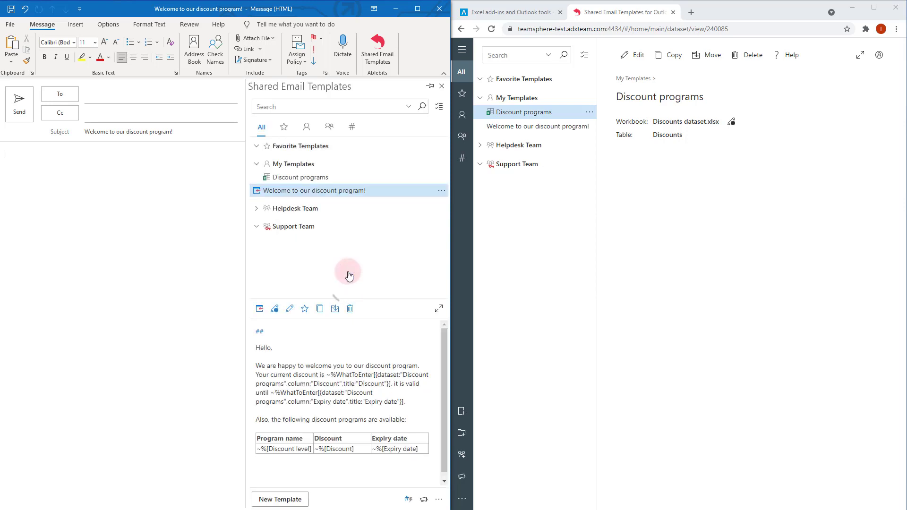